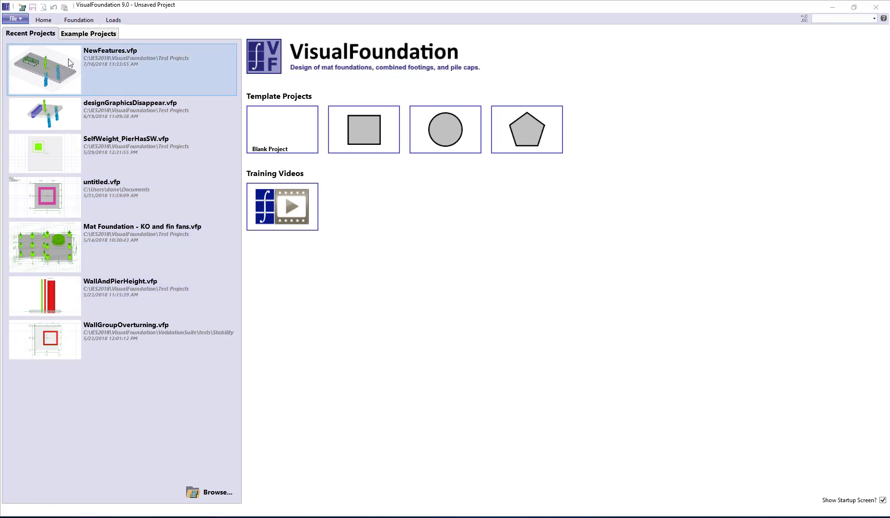
Open the NewFeatures.vfp project and view the properties of the rectangular area load on the slab
{"action": "mouse_move", "coordinate": [70, 63]}
{"action": "left_click", "coordinate": [43, 64]}
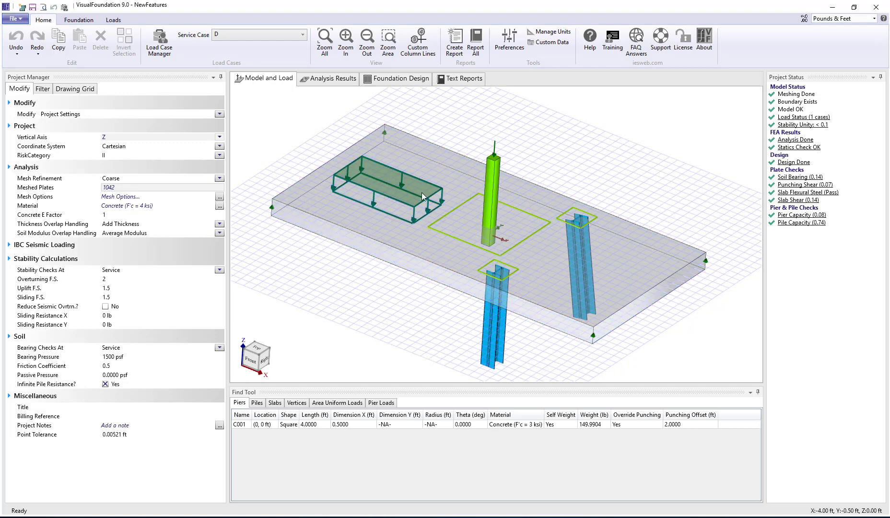
{"action": "left_click", "coordinate": [355, 172]}
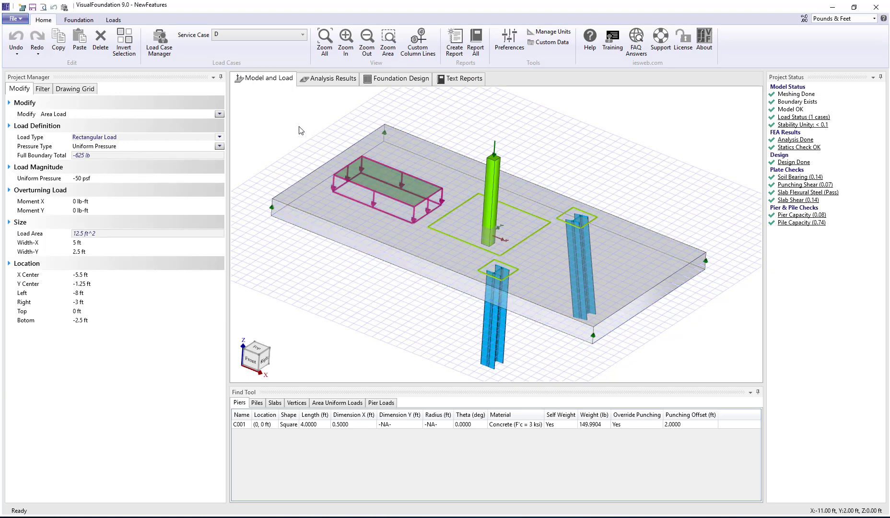
{"action": "left_click", "coordinate": [295, 126]}
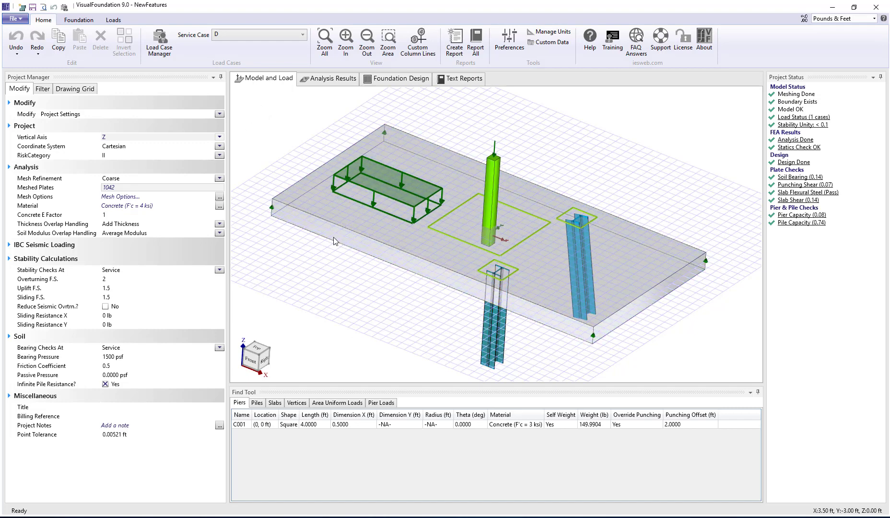
Review the concrete pier's column reinforcement definition in the foundation design view
{"action": "left_click", "coordinate": [402, 84]}
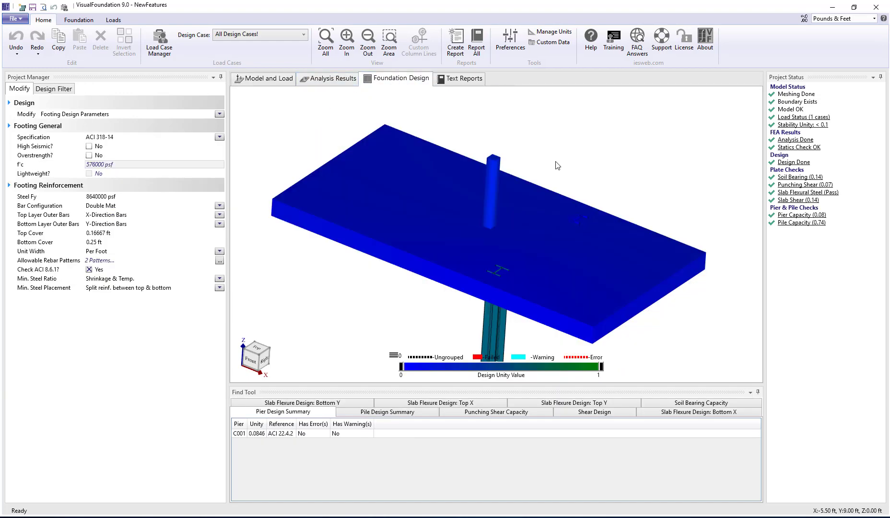
{"action": "left_click", "coordinate": [498, 163]}
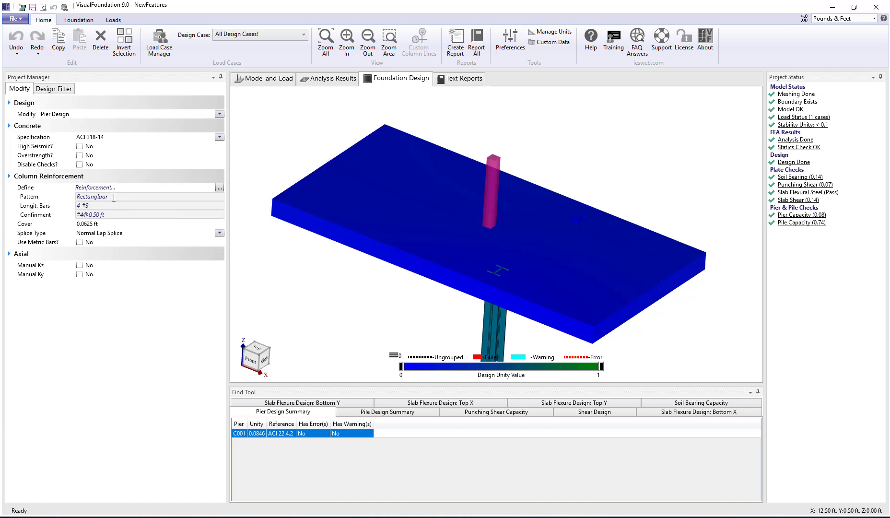
{"action": "left_click", "coordinate": [219, 187]}
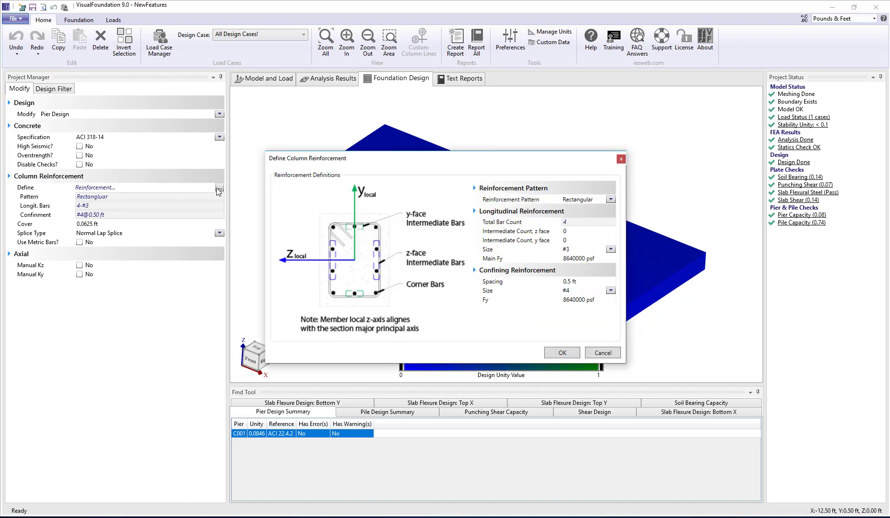
{"action": "left_click_drag", "start_coordinate": [403, 165], "coordinate": [382, 134]}
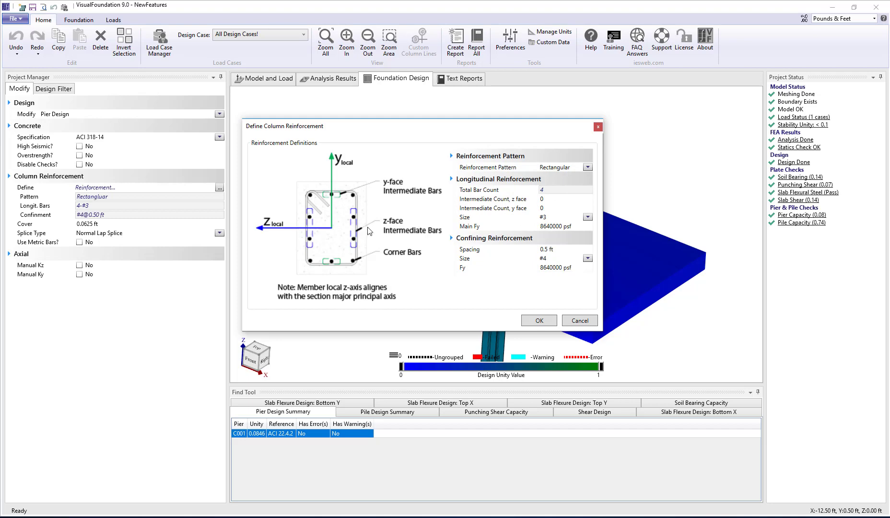
{"action": "left_click", "coordinate": [539, 320]}
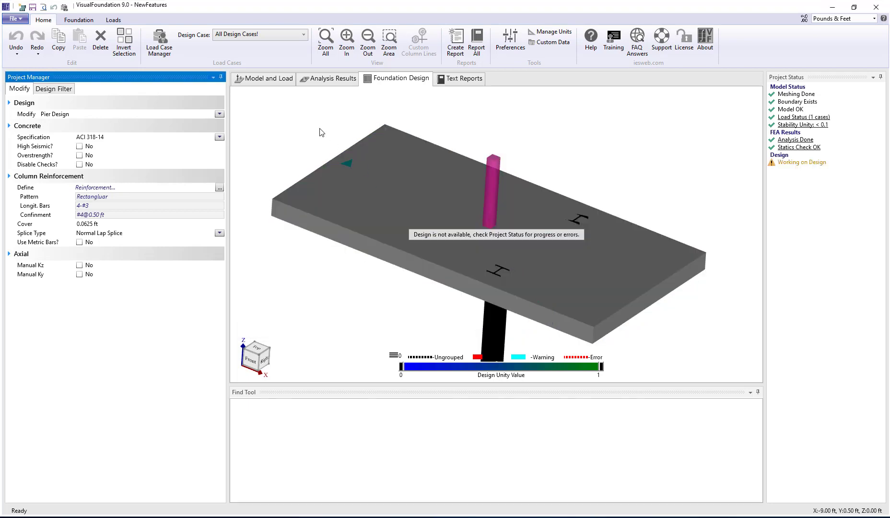
{"action": "left_click", "coordinate": [289, 110]}
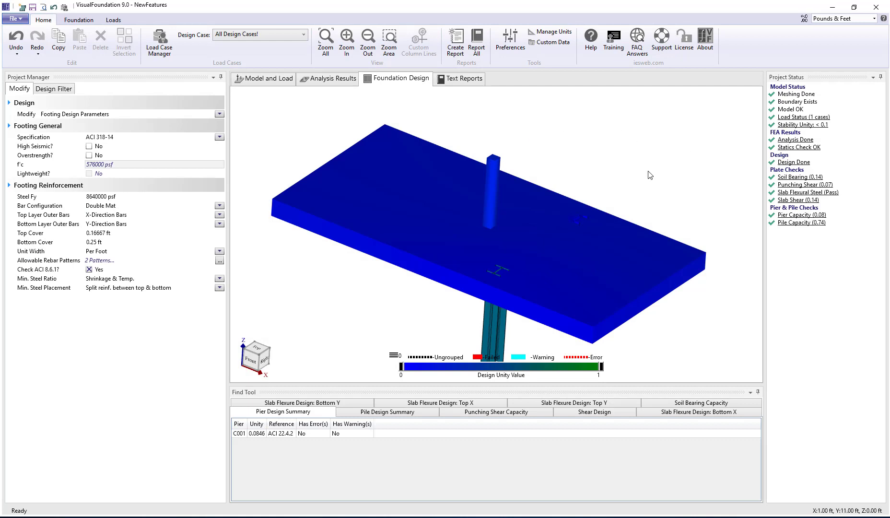
Review the Pier Capacity check report and return to the foundation design view
{"action": "left_click", "coordinate": [794, 216]}
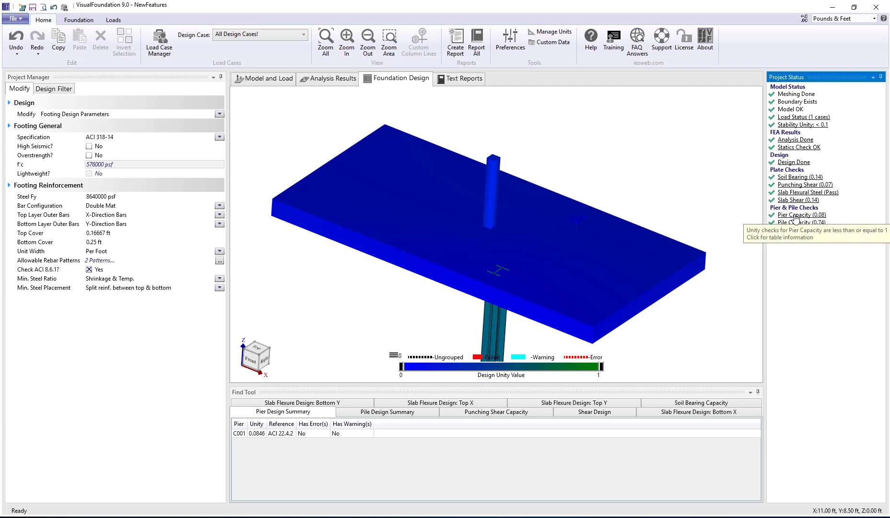
{"action": "left_click", "coordinate": [795, 217]}
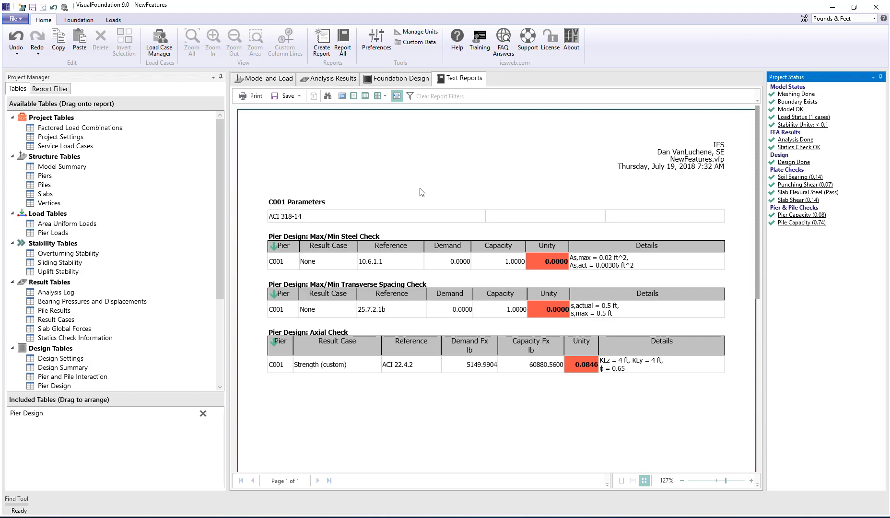
{"action": "left_click", "coordinate": [452, 78]}
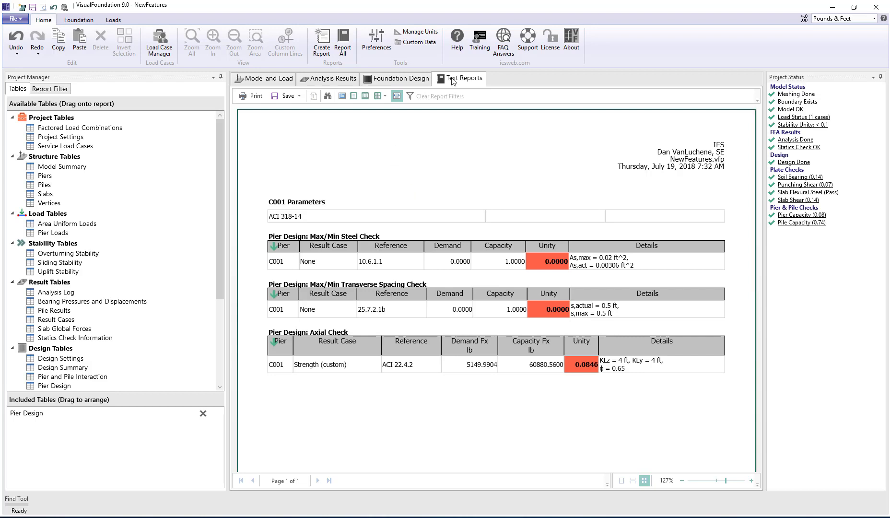
{"action": "left_click", "coordinate": [403, 79]}
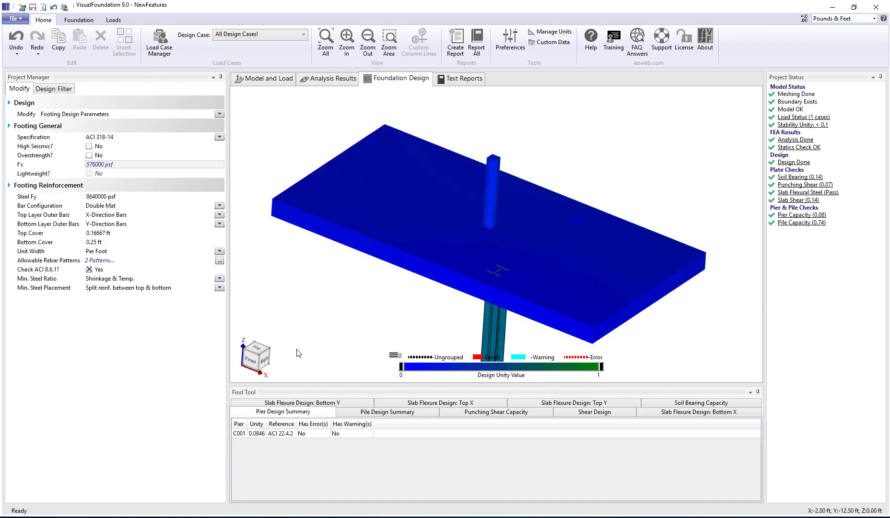
Examine the front steel pile's design parameters and specification options, and check the Pile Capacity report
{"action": "left_click", "coordinate": [491, 337]}
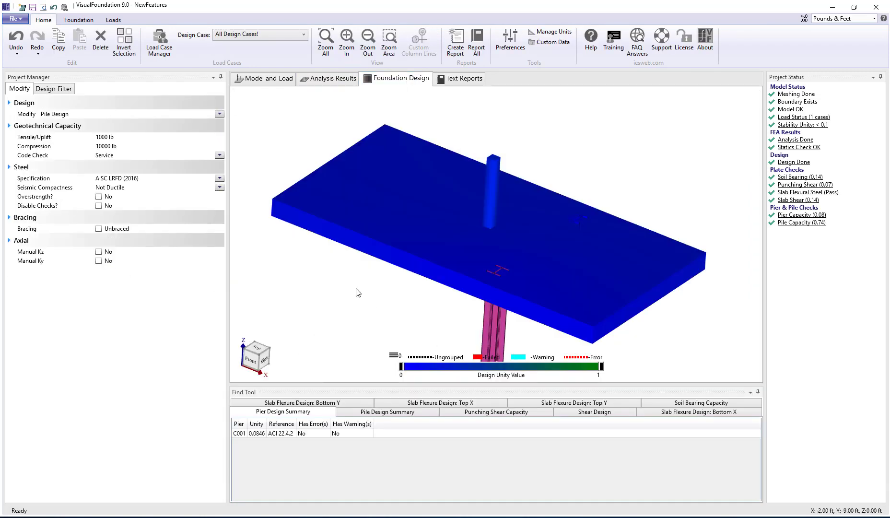
{"action": "left_click", "coordinate": [219, 178]}
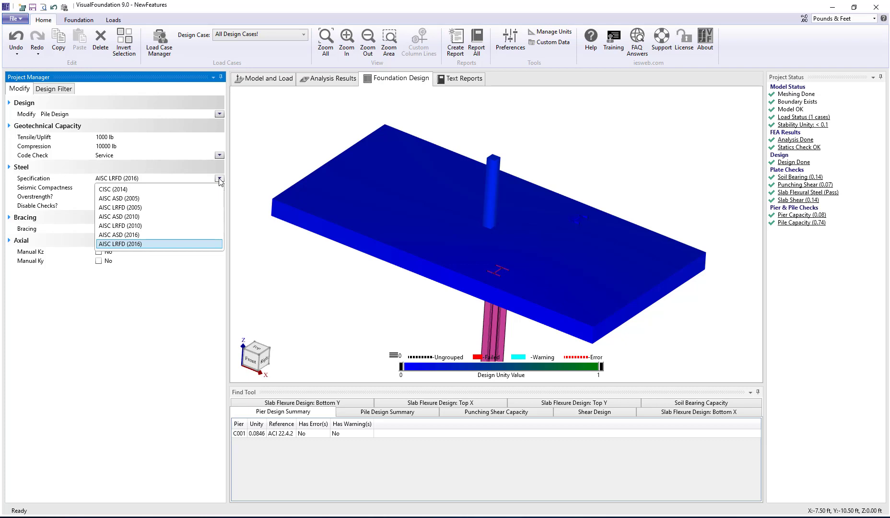
{"action": "left_click", "coordinate": [219, 179]}
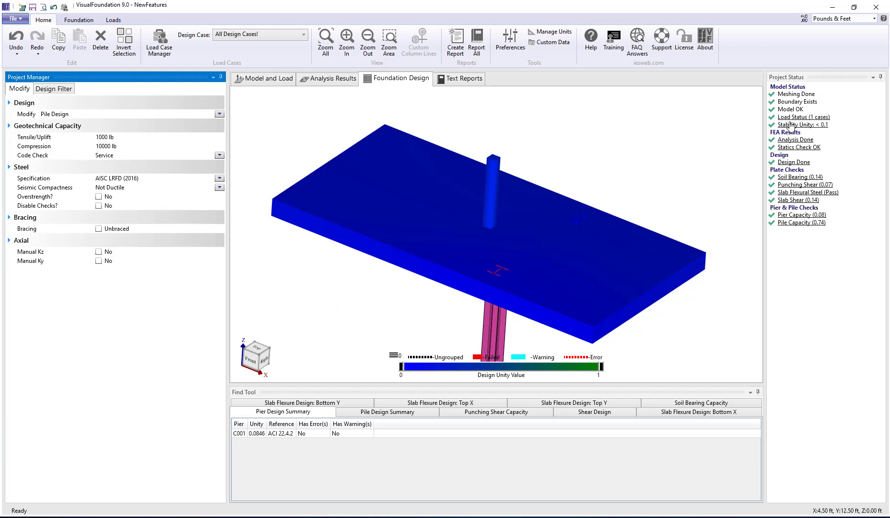
{"action": "left_click", "coordinate": [797, 223]}
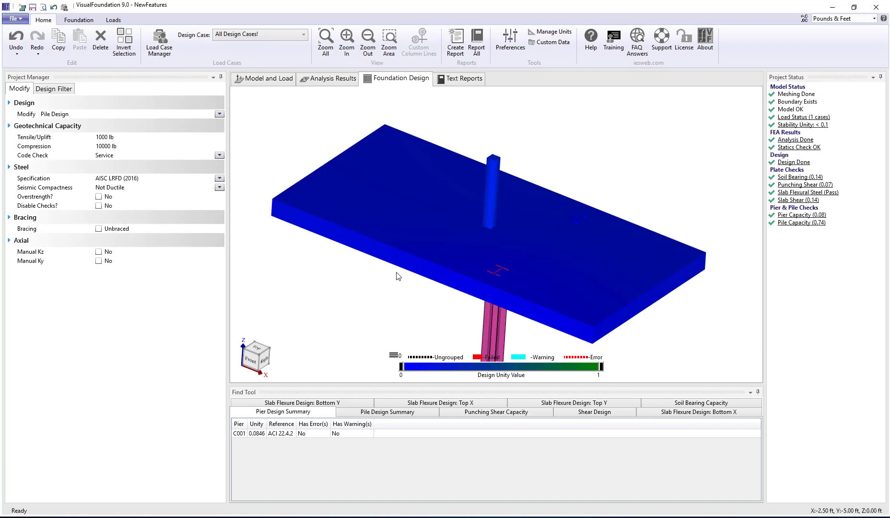
{"action": "left_click", "coordinate": [374, 322]}
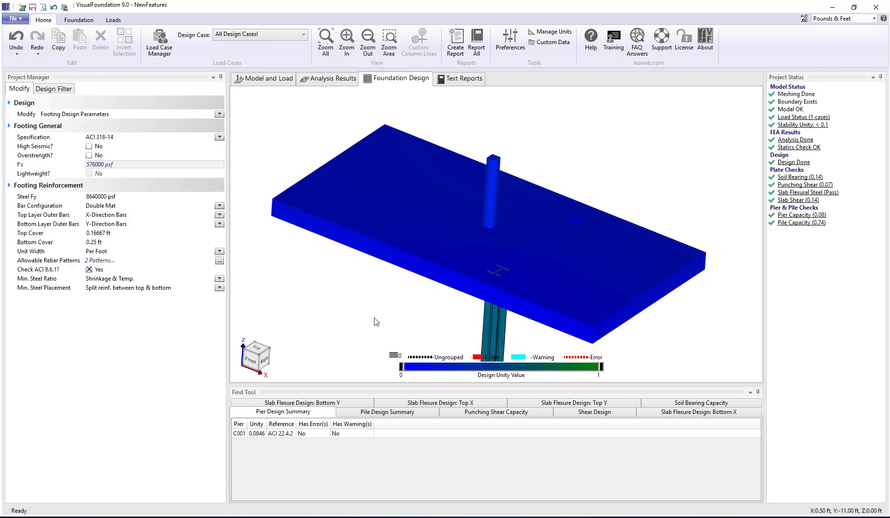
Reselect the front steel pile and look through its available steel design specifications
{"action": "left_click", "coordinate": [488, 327]}
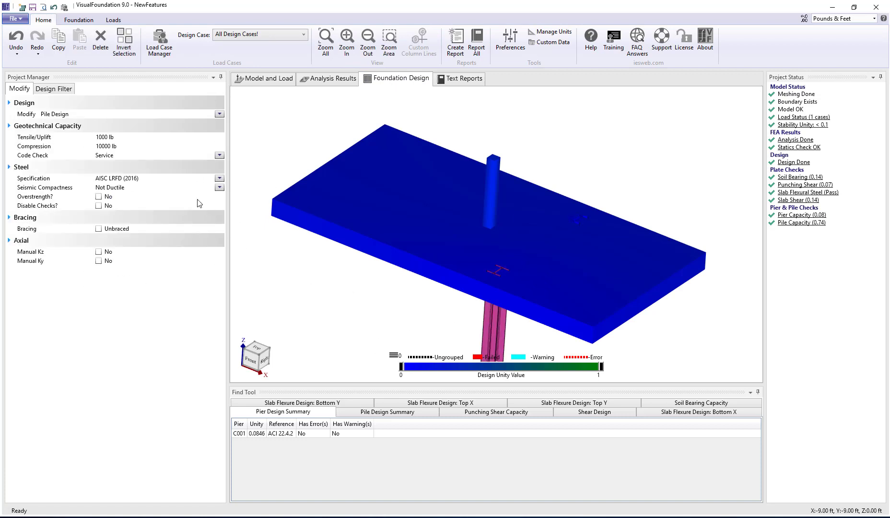
{"action": "left_click", "coordinate": [220, 180]}
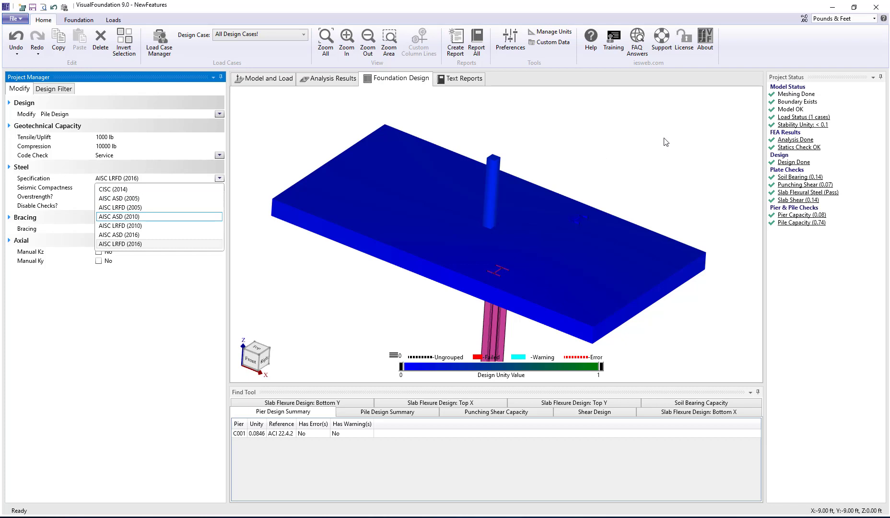
{"action": "left_click", "coordinate": [255, 80]}
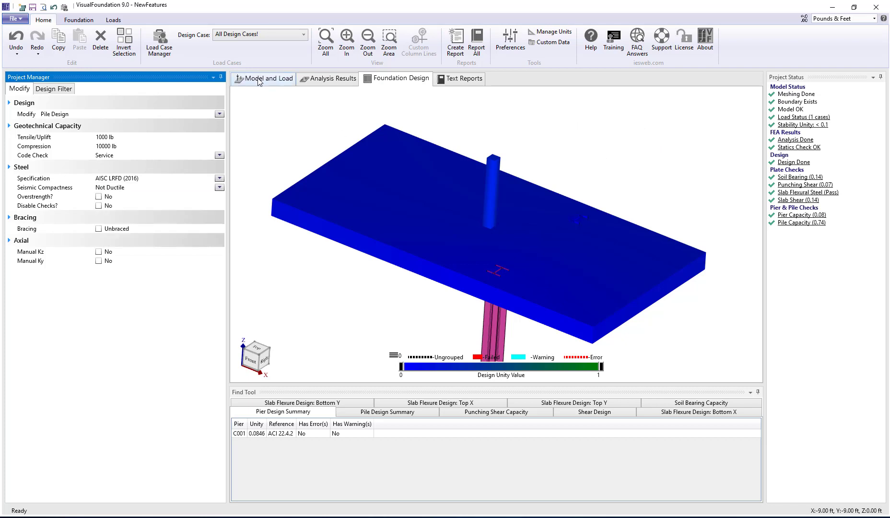
Turn off infinite pile resistance in the model's soil settings and open the pile lateral resistance value for editing
{"action": "left_click", "coordinate": [260, 80]}
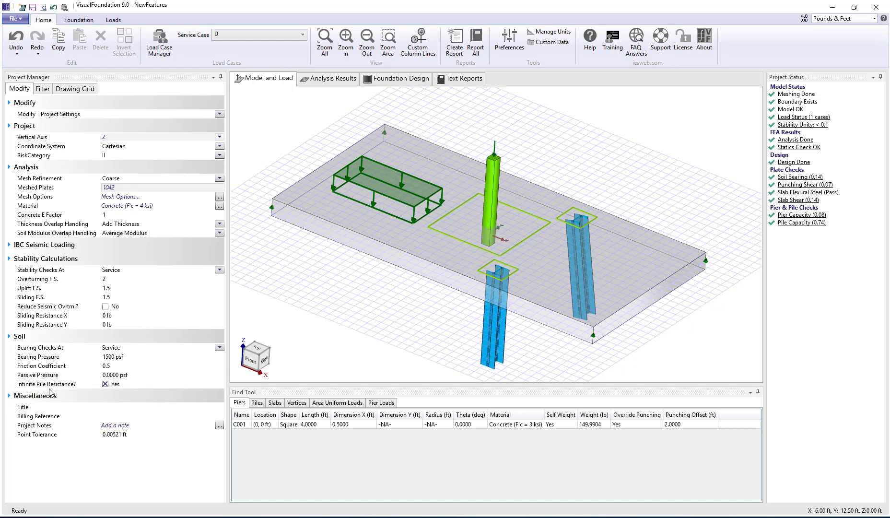
{"action": "left_click", "coordinate": [105, 384]}
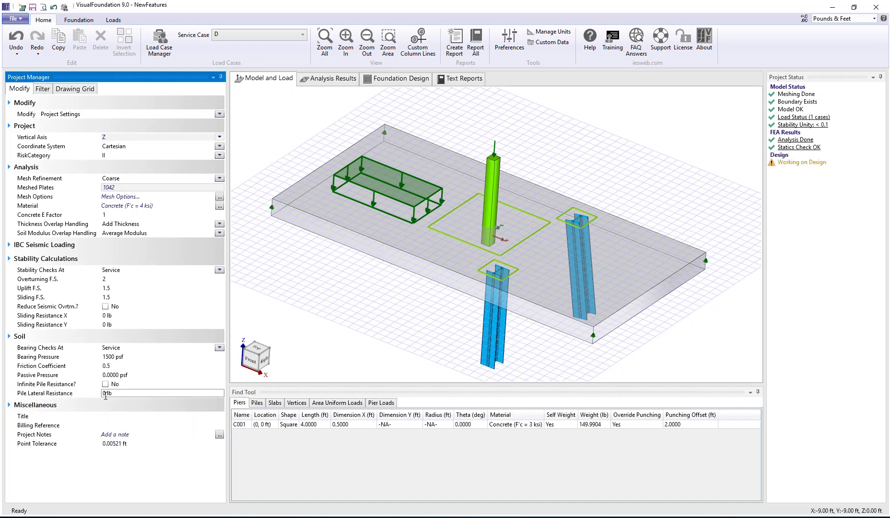
{"action": "left_click", "coordinate": [117, 394]}
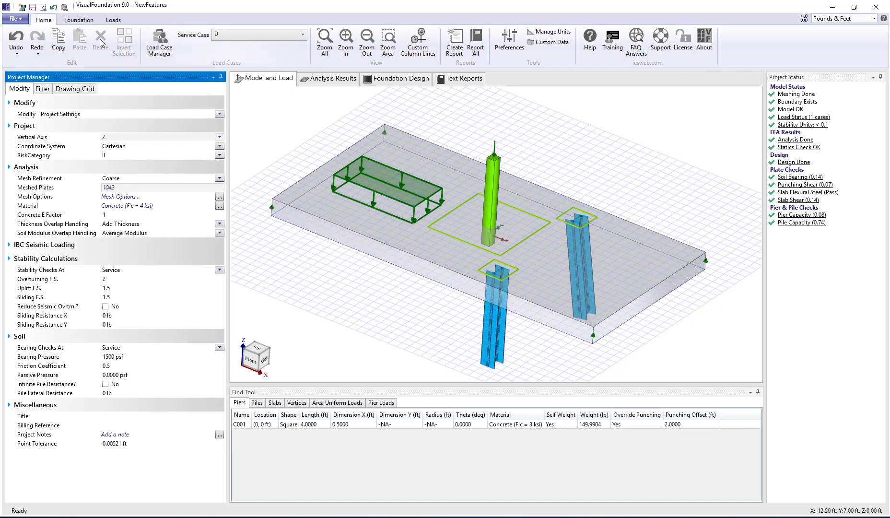
Draw a rectangular compound wall about 4 ft by 3 ft on the slab, centered near X -6.5 ft, Y 1.5 ft
{"action": "left_click", "coordinate": [79, 20]}
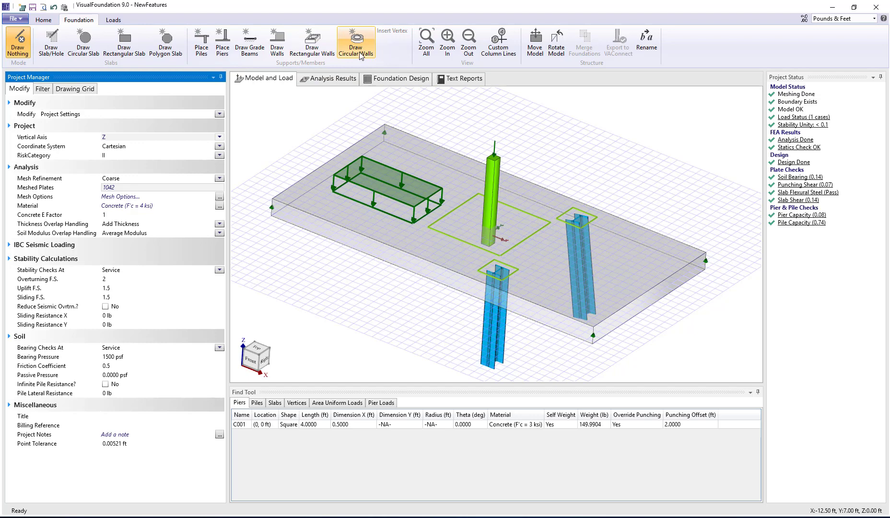
{"action": "left_click", "coordinate": [312, 48]}
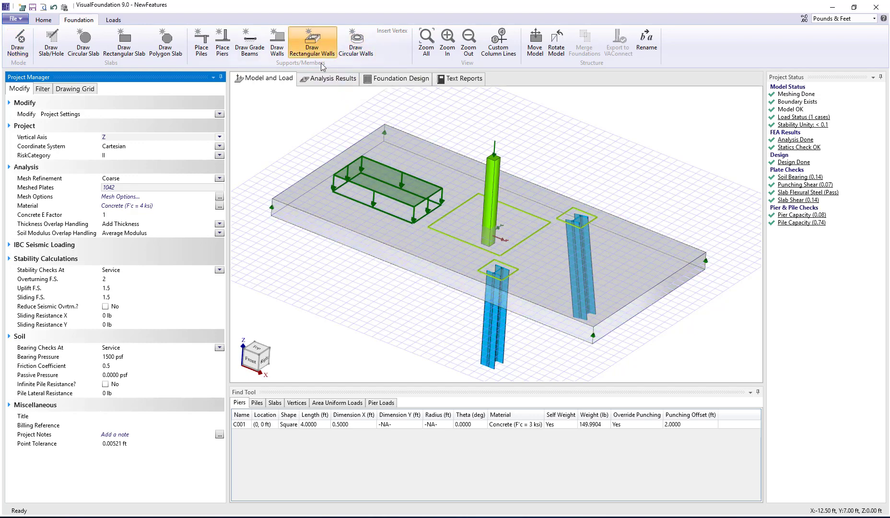
{"action": "left_click_drag", "start_coordinate": [392, 153], "coordinate": [418, 186]}
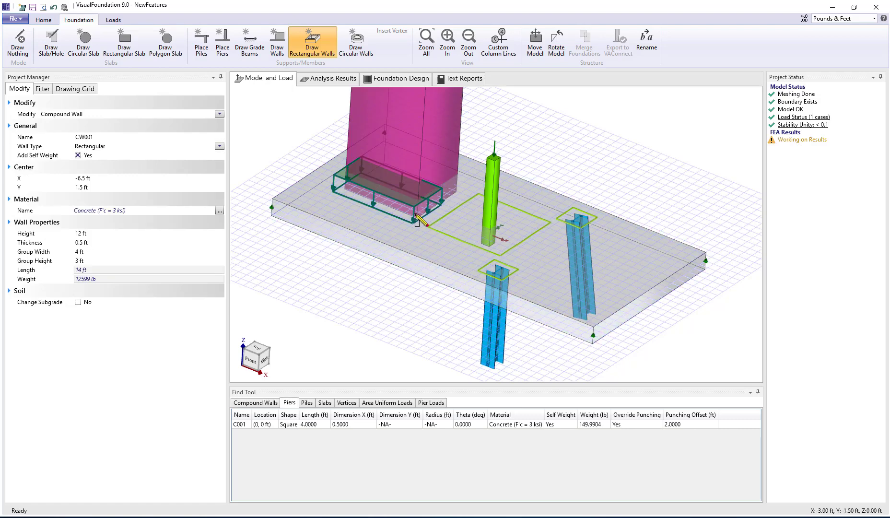
{"action": "scroll", "coordinate": [417, 220], "scroll_direction": "down", "scroll_amount": 5}
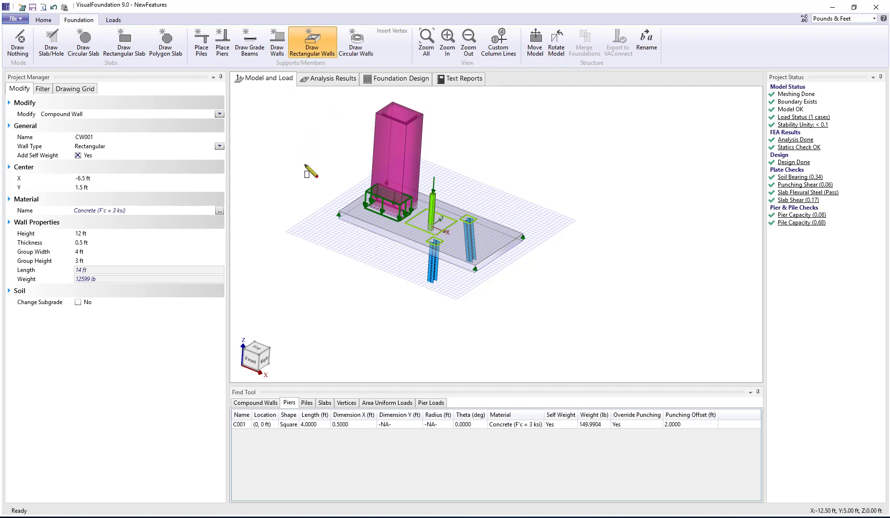
Draw a circular compound wall with a radius of about 3.35 ft, centered near X 2.5 ft, Y 1.5 ft on the slab
{"action": "left_click", "coordinate": [355, 44]}
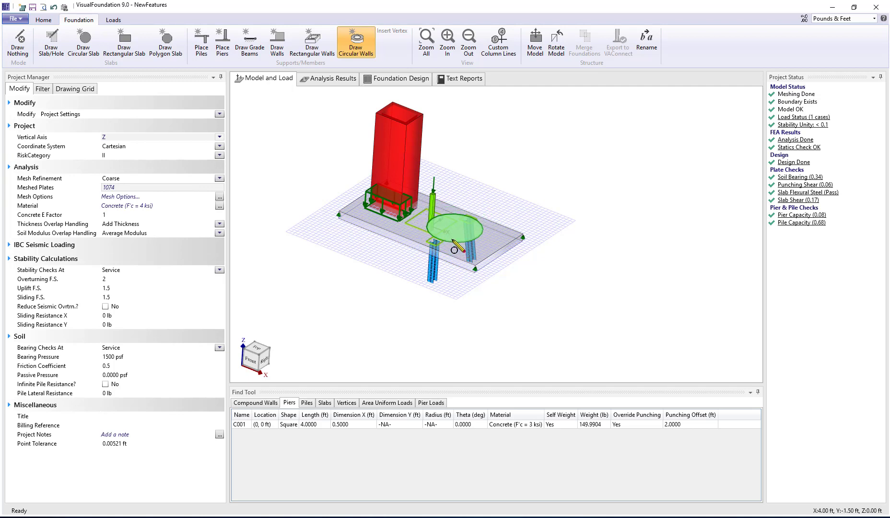
{"action": "left_click", "coordinate": [454, 249]}
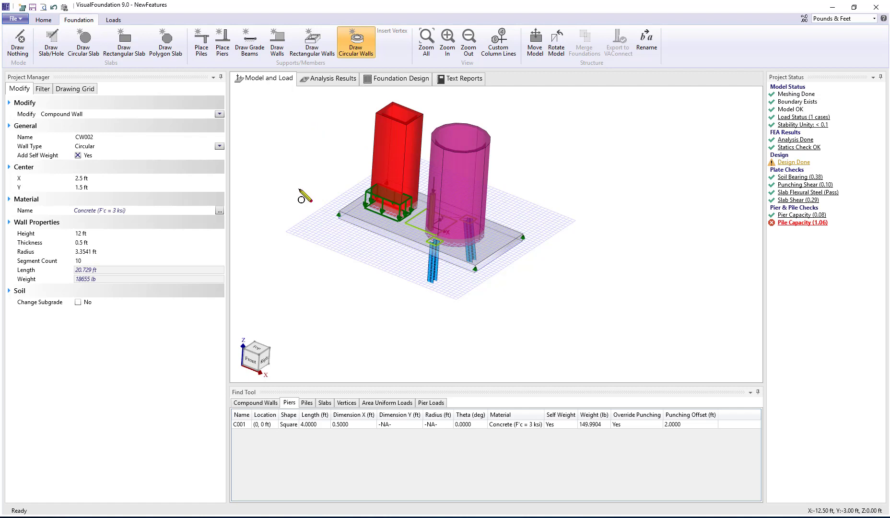
{"action": "key", "text": "Escape"}
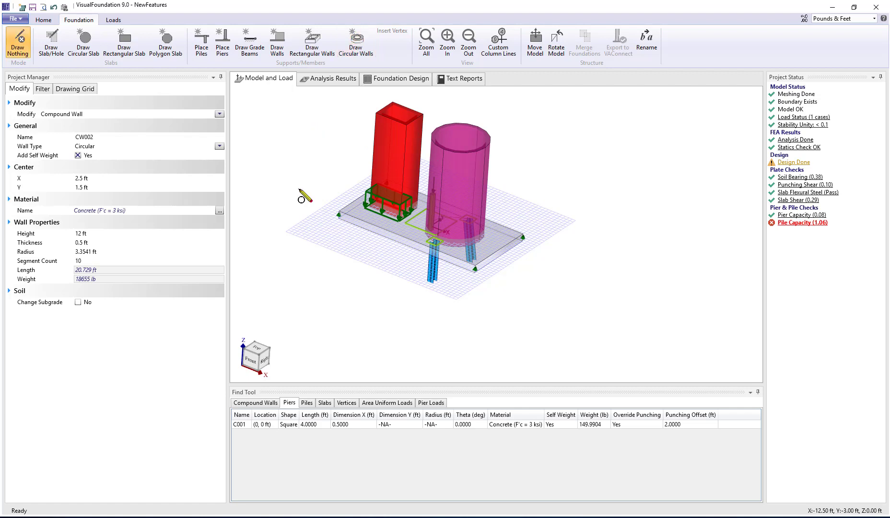
{"action": "left_click", "coordinate": [368, 197]}
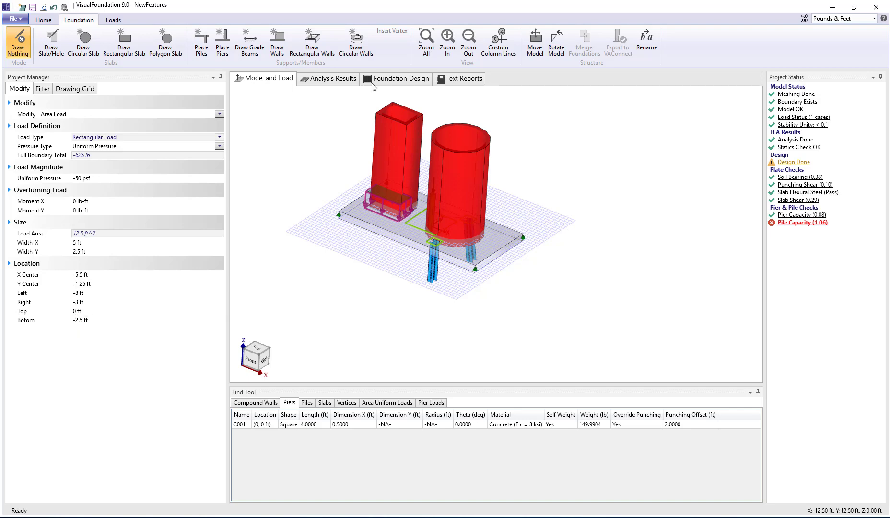
Replace the Pile Design table in the text report with the Design Summary table
{"action": "left_click", "coordinate": [456, 79]}
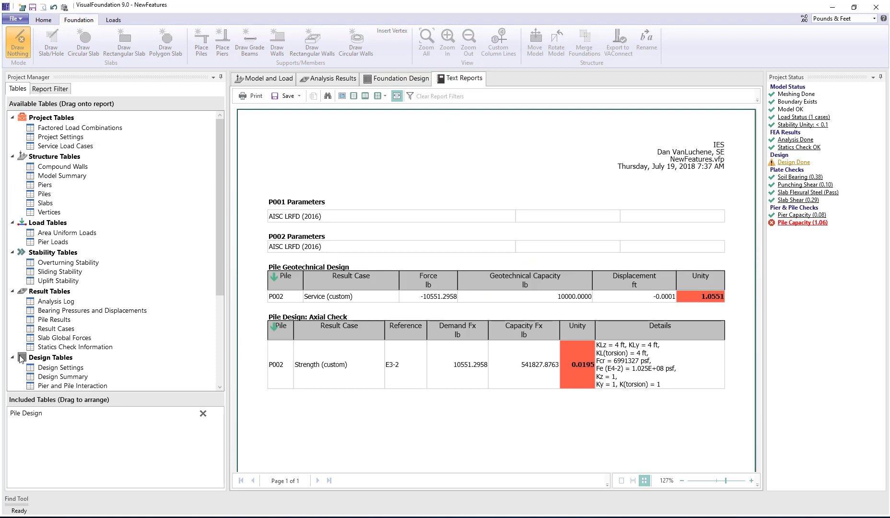
{"action": "left_click", "coordinate": [202, 411]}
{"action": "left_click", "coordinate": [202, 412]}
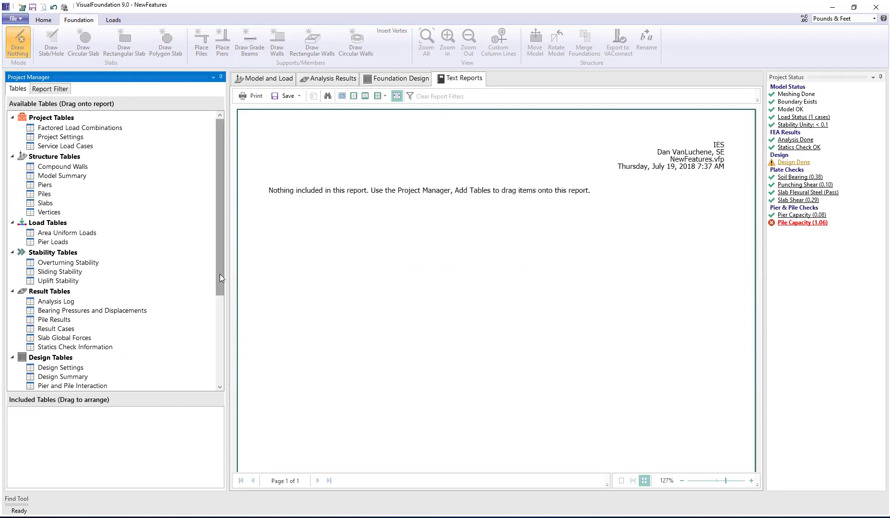
{"action": "left_click_drag", "start_coordinate": [219, 274], "coordinate": [220, 304]}
{"action": "left_click_drag", "start_coordinate": [54, 329], "coordinate": [391, 275]}
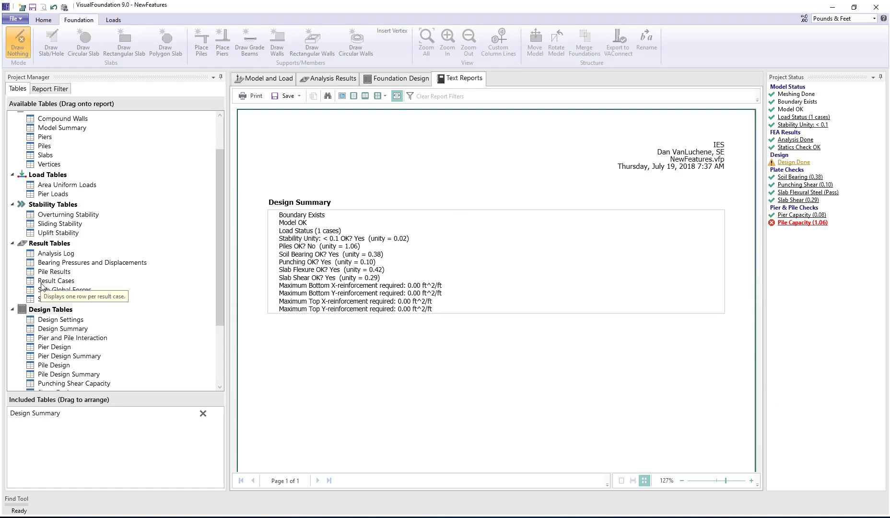
Add the Result Cases table below Design Summary in the text report and the Analysis Log table above it
{"action": "left_click_drag", "start_coordinate": [43, 282], "coordinate": [367, 367]}
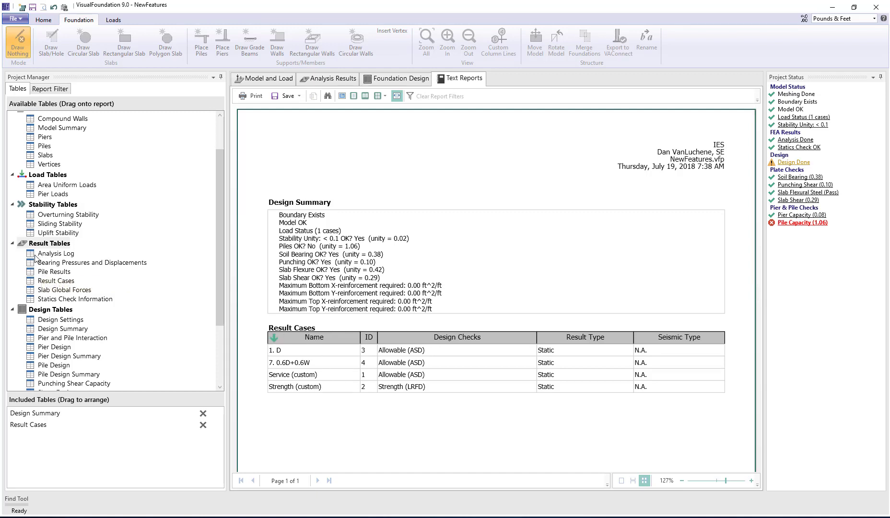
{"action": "left_click_drag", "start_coordinate": [32, 256], "coordinate": [468, 279]}
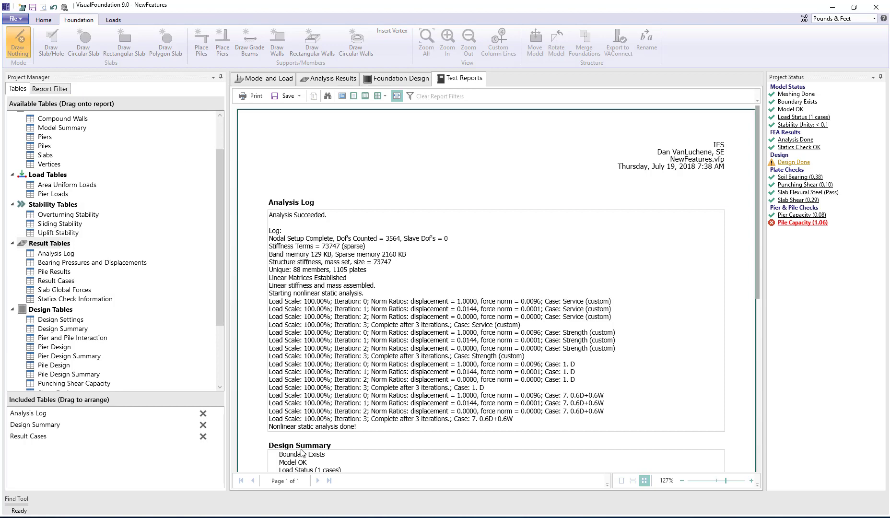
Set the text report's slab filter to Named, and expand the slab details in the model view's display filter
{"action": "left_click", "coordinate": [50, 89]}
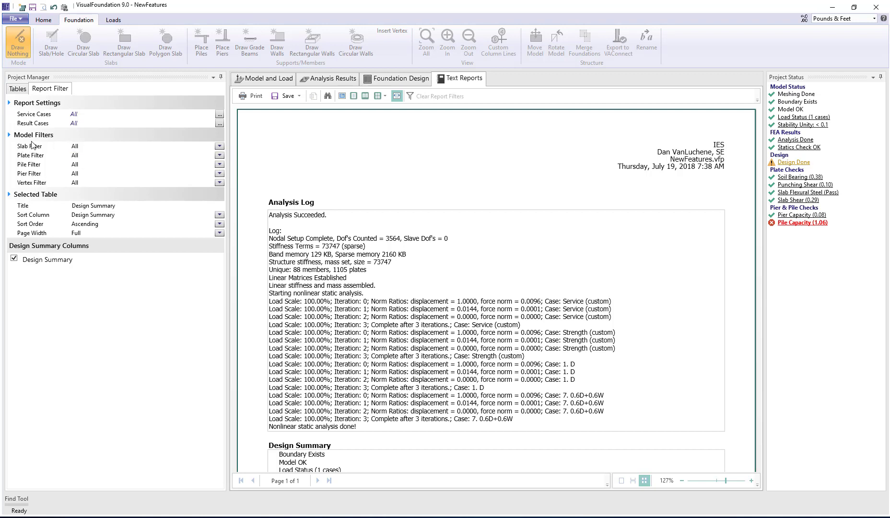
{"action": "left_click", "coordinate": [220, 146]}
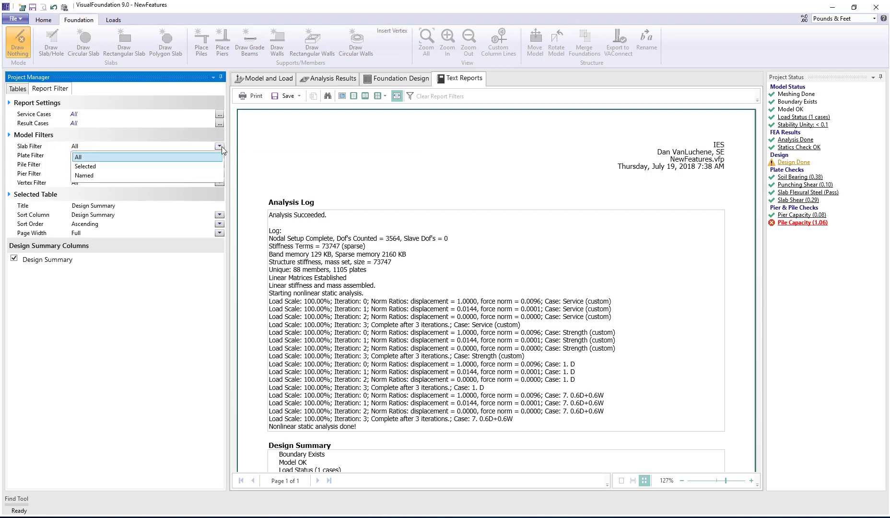
{"action": "left_click", "coordinate": [103, 175]}
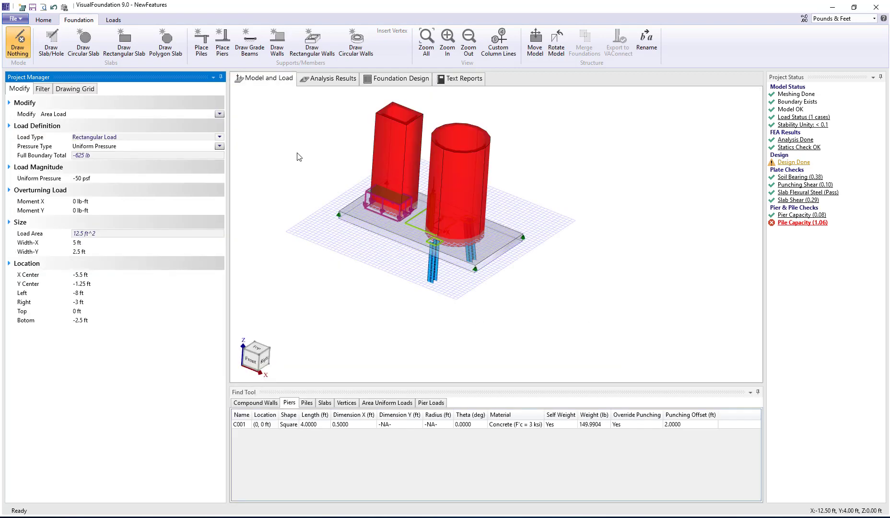
{"action": "left_click", "coordinate": [44, 90]}
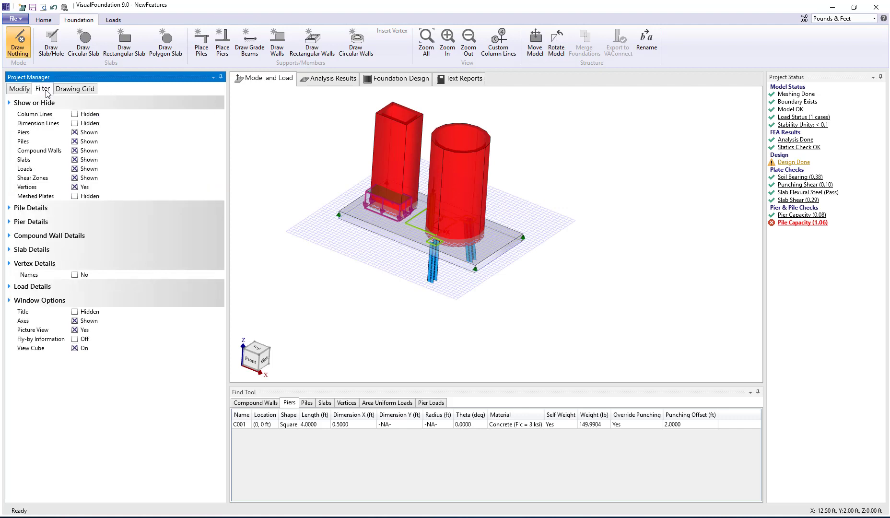
{"action": "left_click", "coordinate": [10, 251]}
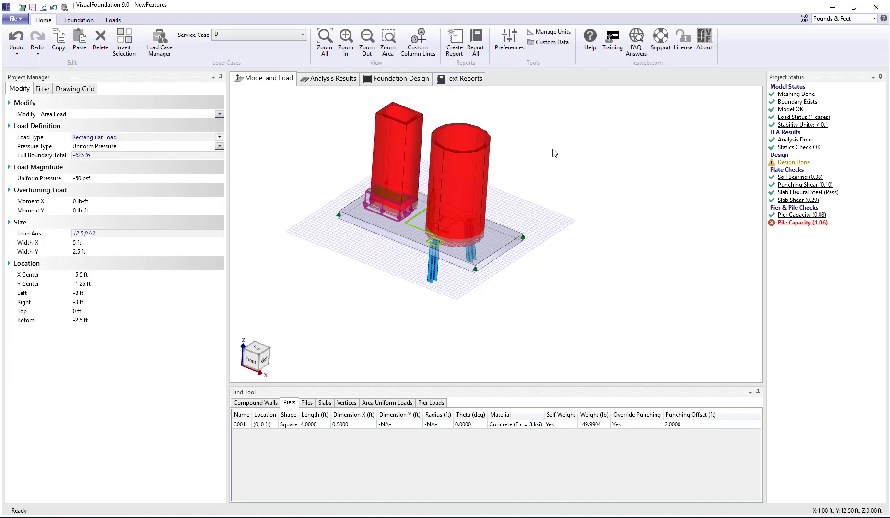
Review the table groups offered for a full report, deselect Design Tables and close the selection without creating the report
{"action": "left_click", "coordinate": [474, 51]}
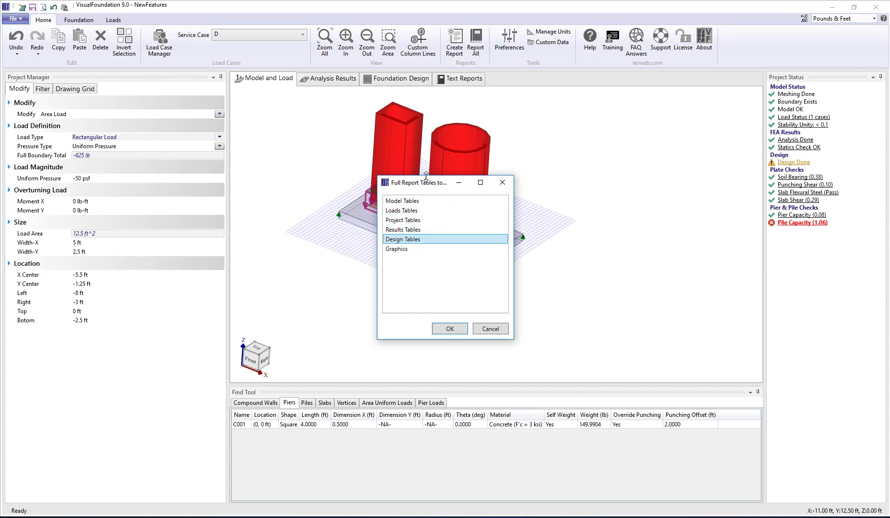
{"action": "left_click_drag", "start_coordinate": [435, 183], "coordinate": [507, 156]}
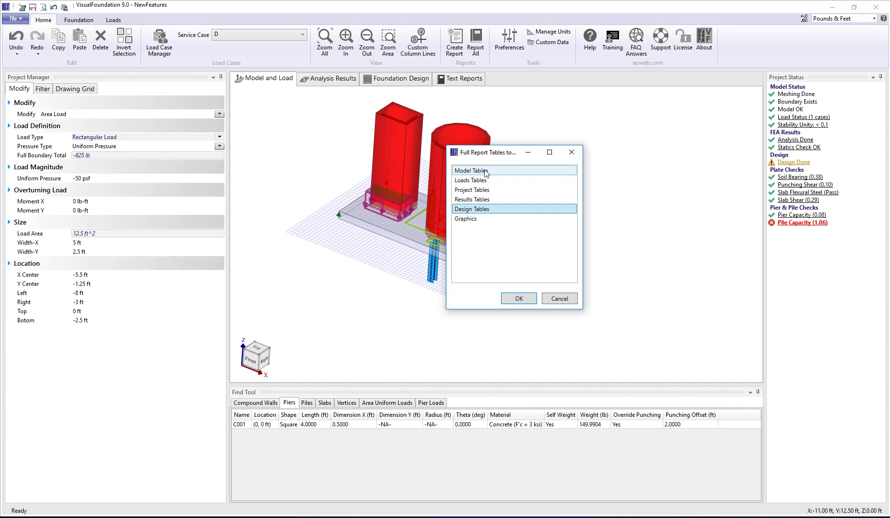
{"action": "left_click", "coordinate": [464, 212]}
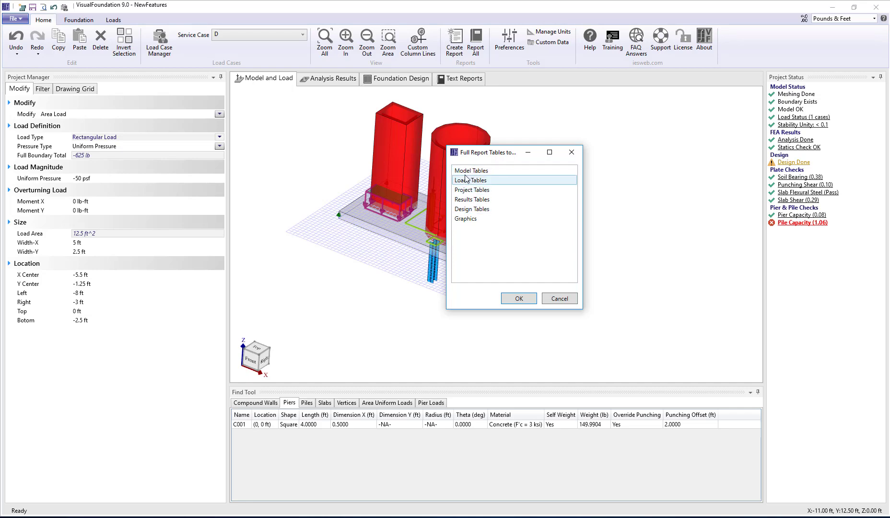
{"action": "left_click", "coordinate": [568, 301]}
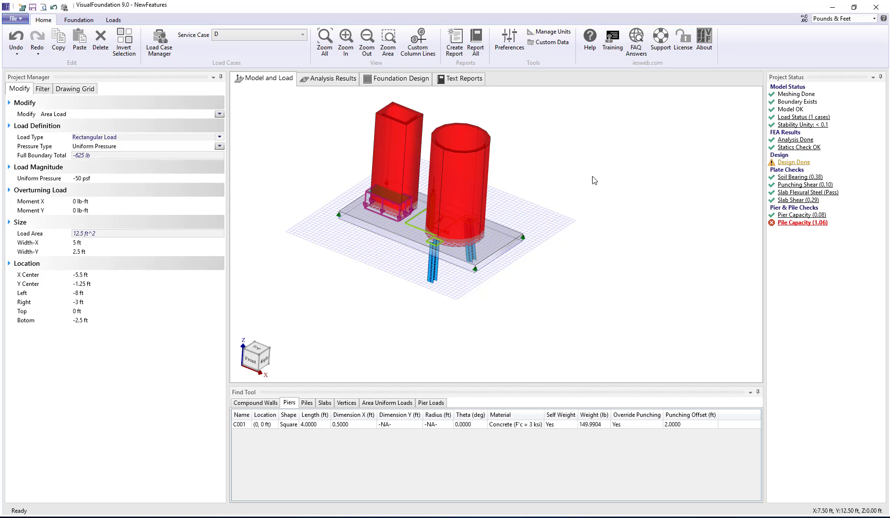
Delete the rectangular and circular compound walls from the slab
{"action": "left_click", "coordinate": [401, 132]}
{"action": "key", "text": "Delete"}
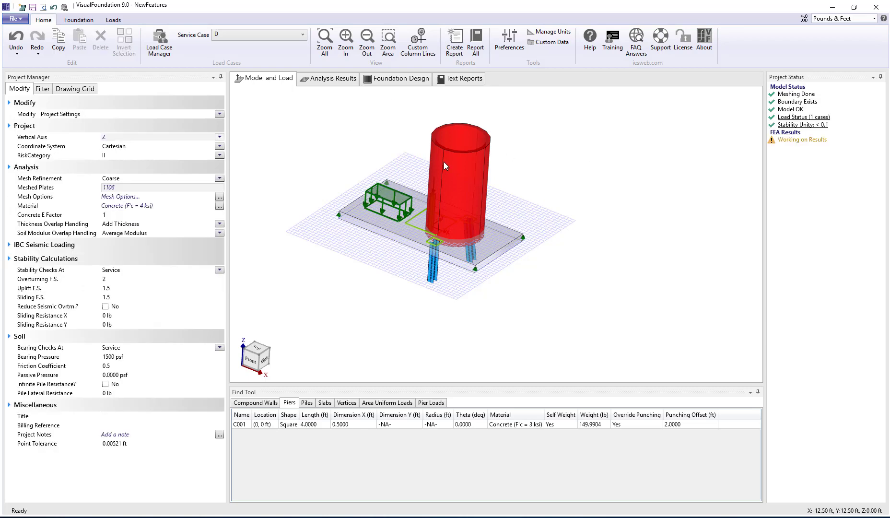
{"action": "left_click", "coordinate": [443, 157]}
{"action": "key", "text": "Delete"}
Switch the pier's punching shear override off and back on to compare its punching perimeter, and open the punching offset for editing
{"action": "left_click", "coordinate": [432, 210]}
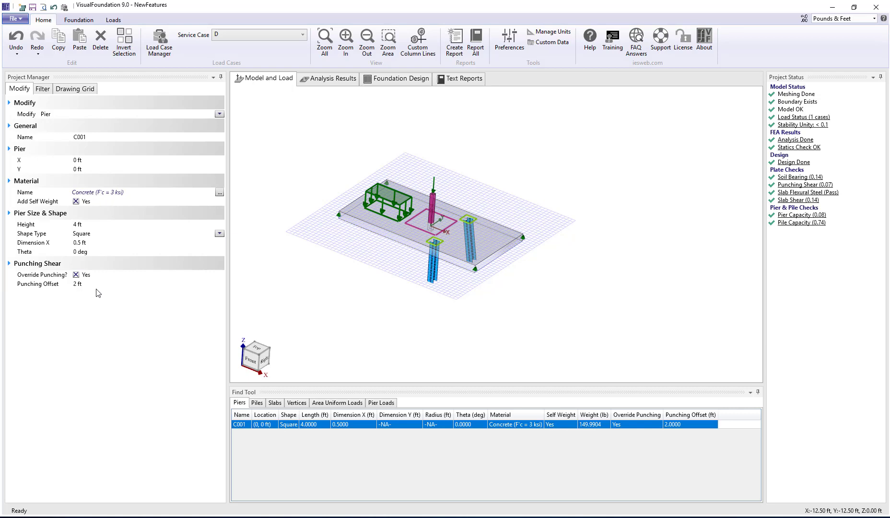
{"action": "left_click", "coordinate": [77, 275]}
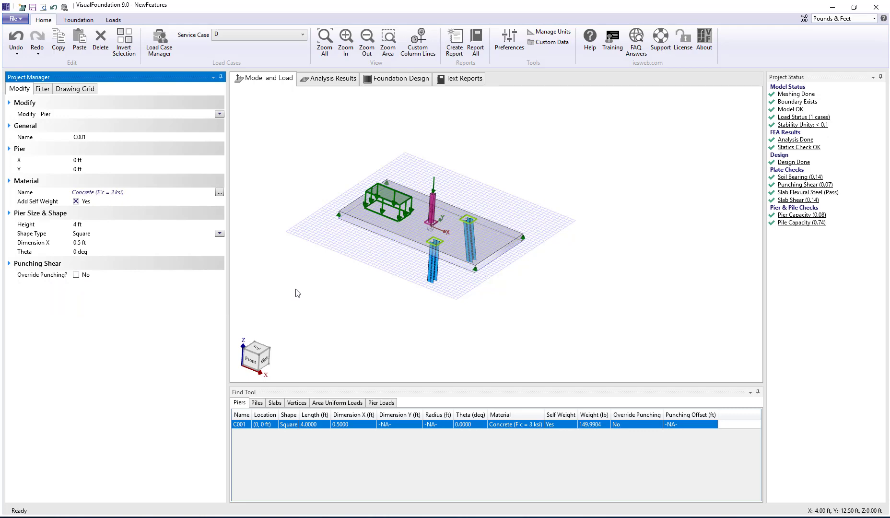
{"action": "scroll", "coordinate": [429, 232], "scroll_direction": "up", "scroll_amount": 1}
{"action": "scroll", "coordinate": [428, 232], "scroll_direction": "up", "scroll_amount": 5}
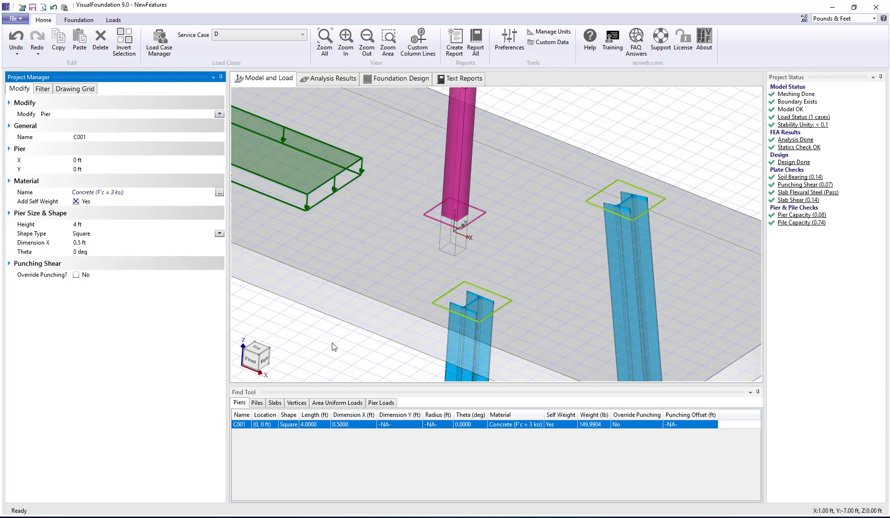
{"action": "left_click", "coordinate": [76, 276]}
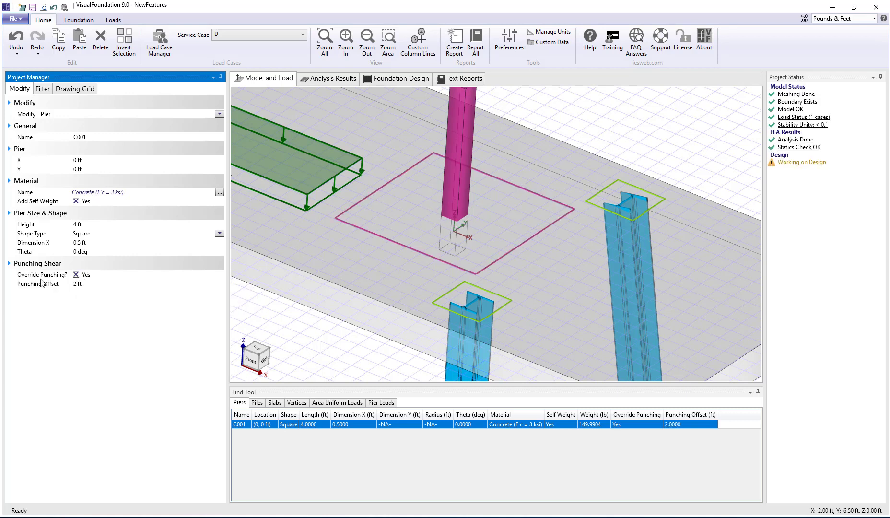
{"action": "left_click", "coordinate": [77, 285]}
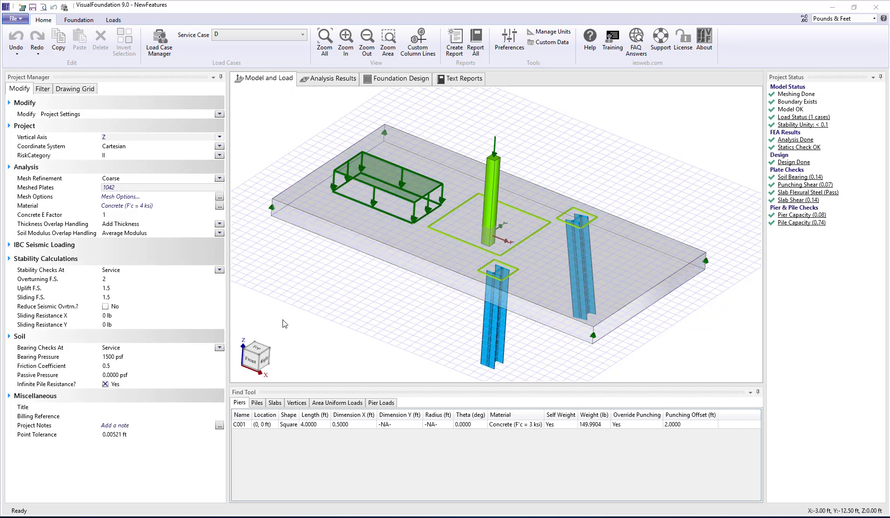
Hide the default drawing grid and set the slab snap points to 3
{"action": "left_click", "coordinate": [73, 91]}
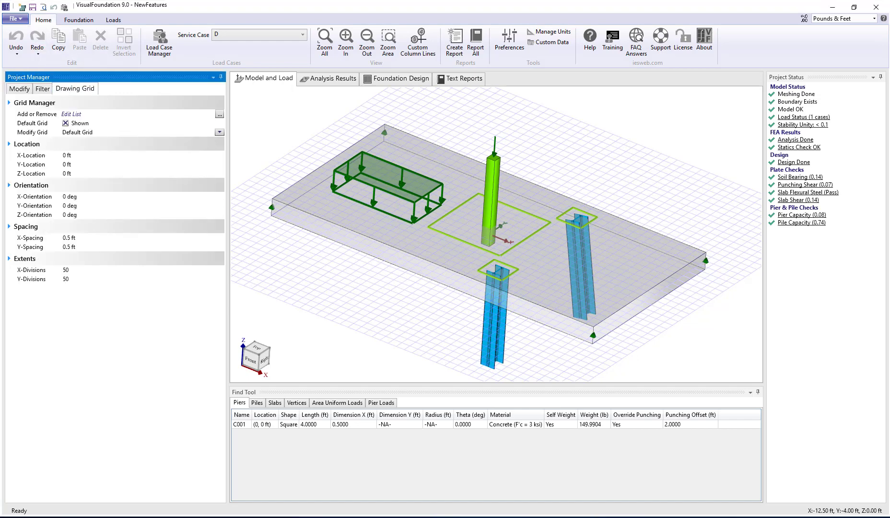
{"action": "left_click", "coordinate": [65, 123]}
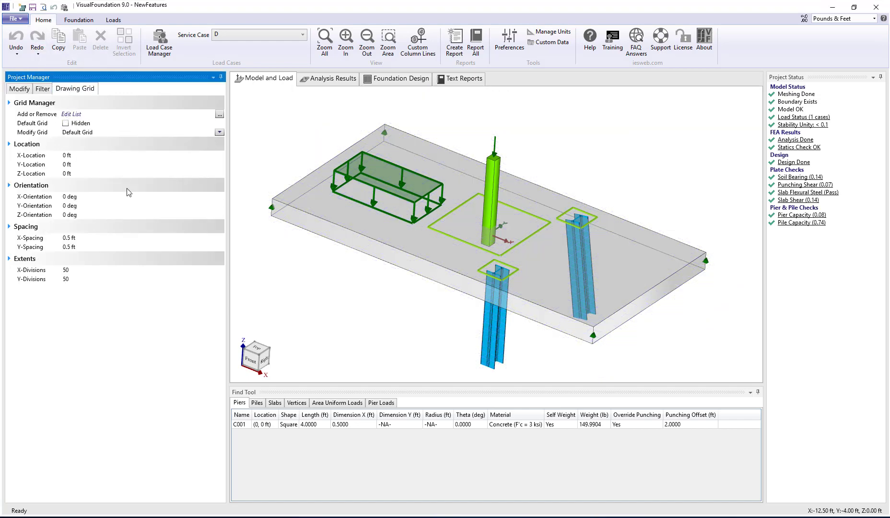
{"action": "left_click", "coordinate": [37, 90]}
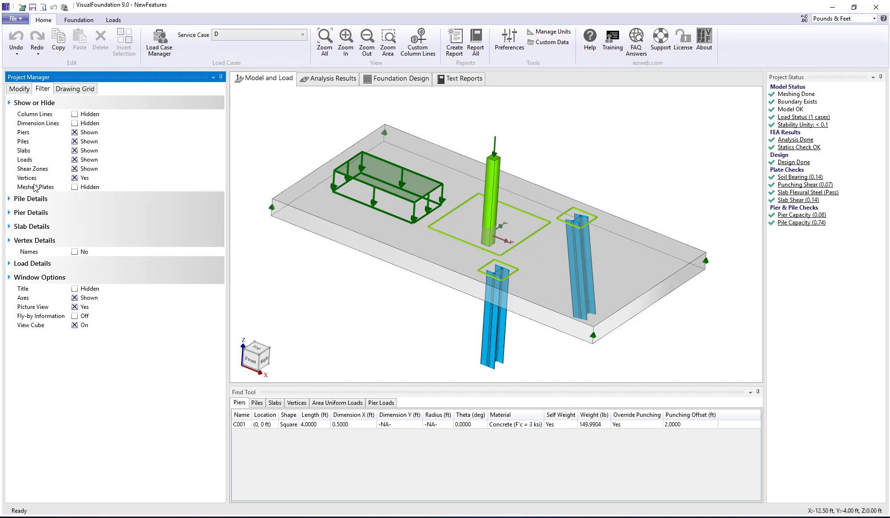
{"action": "left_click", "coordinate": [9, 227]}
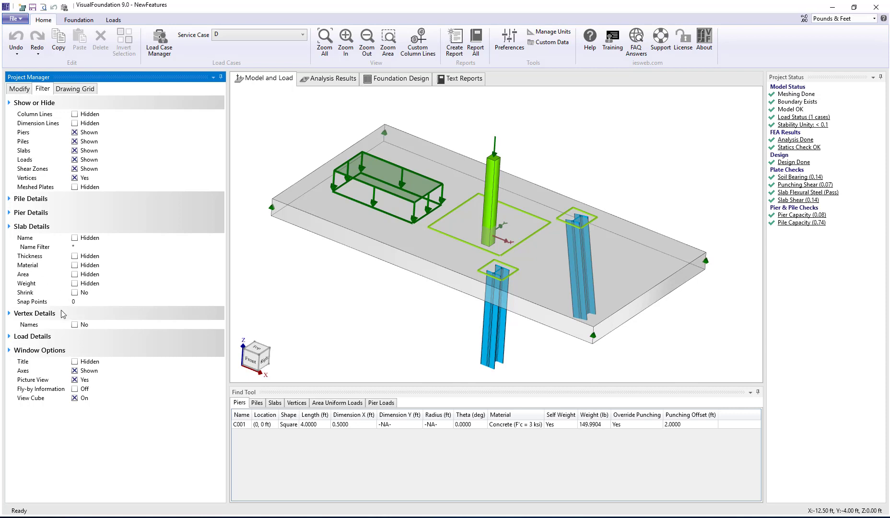
{"action": "left_click", "coordinate": [76, 302]}
{"action": "double_click", "coordinate": [75, 301]}
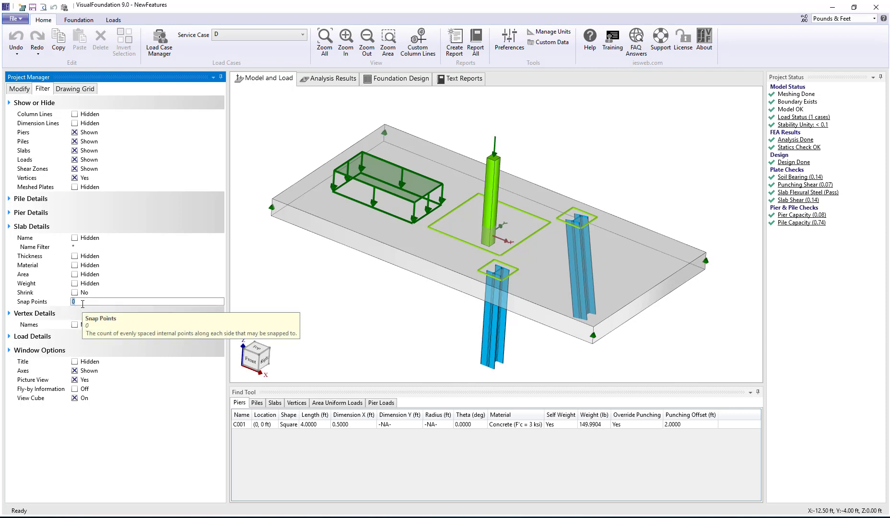
{"action": "type", "text": "3"}
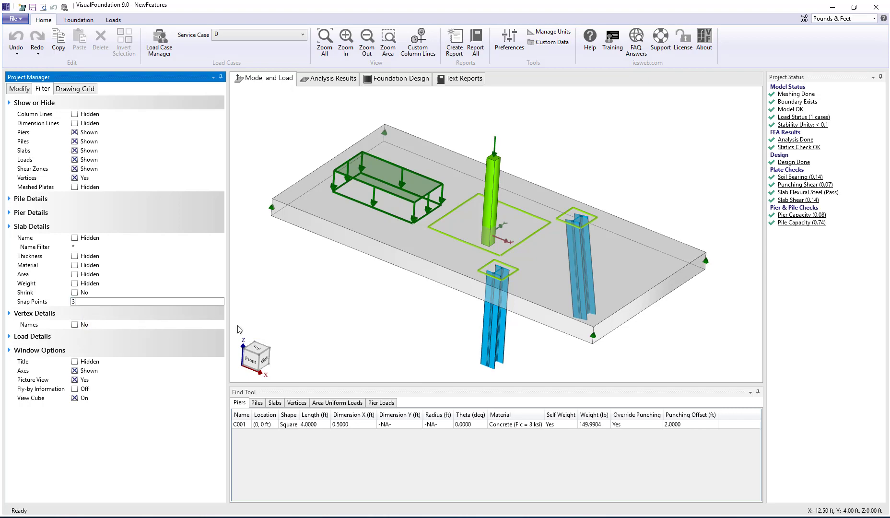
{"action": "left_click", "coordinate": [308, 322]}
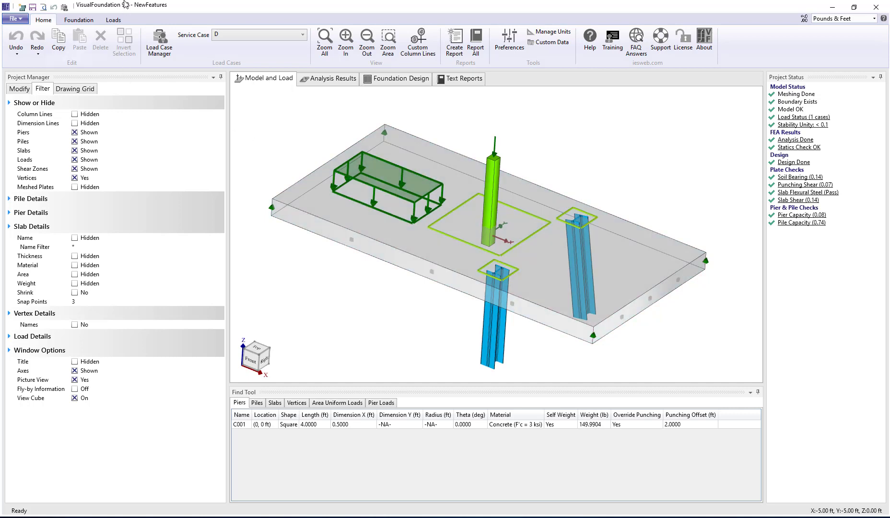
Draw a grade beam between slab edge snap points, from X 0 ft, Y -5 ft to X 10 ft, Y 2.5 ft
{"action": "left_click", "coordinate": [78, 20]}
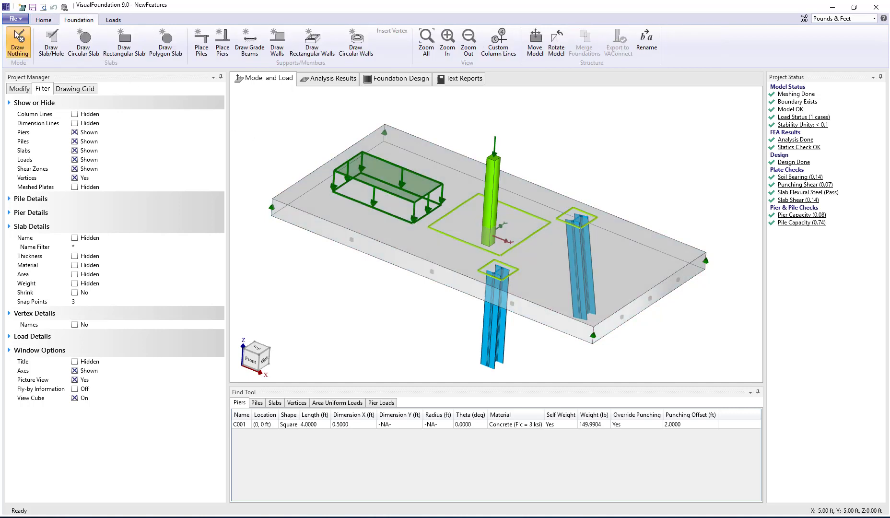
{"action": "left_click", "coordinate": [250, 48]}
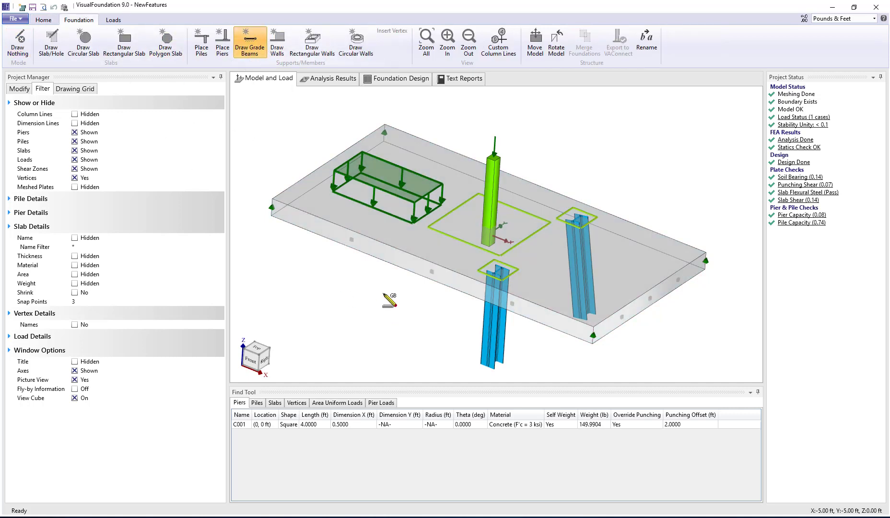
{"action": "left_click", "coordinate": [433, 272]}
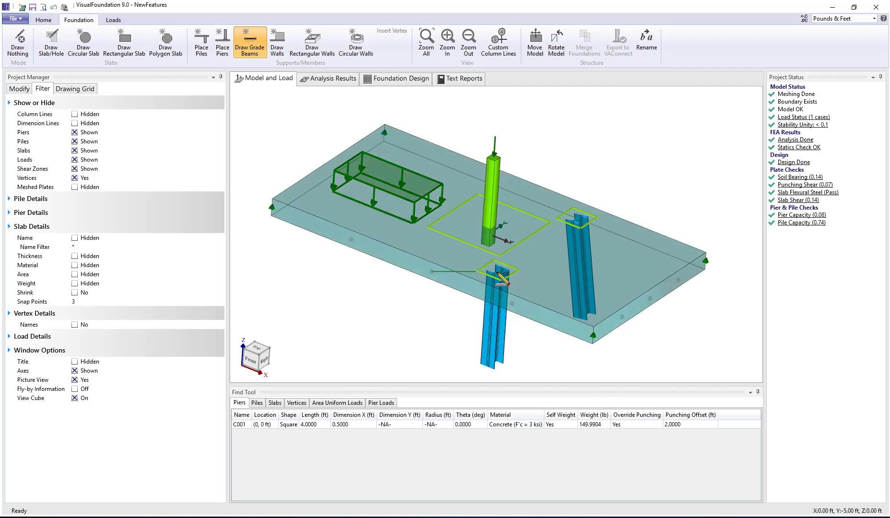
{"action": "left_click", "coordinate": [681, 281]}
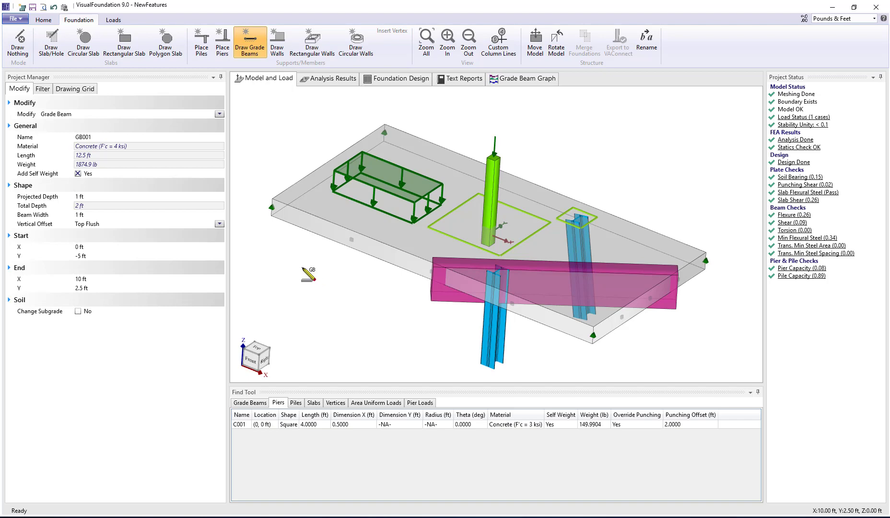
{"action": "key", "text": "Escape"}
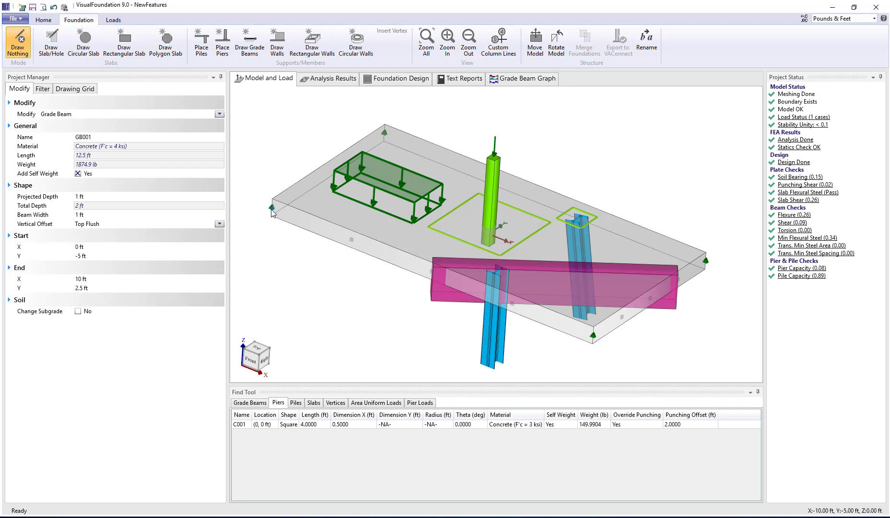
Insert a vertex between the slab corners at X -10 ft, Y -5 ft and X 10 ft, Y -5 ft
{"action": "left_click", "coordinate": [272, 211]}
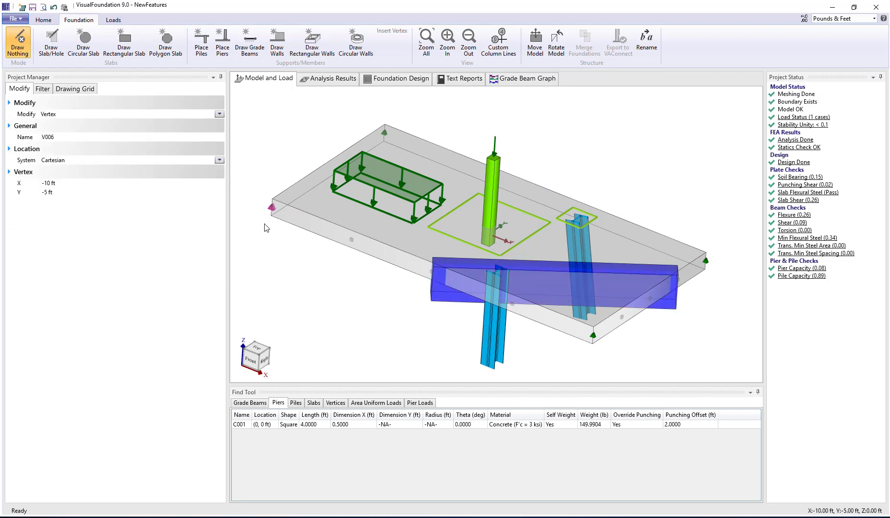
{"action": "left_click", "coordinate": [594, 337], "text": "ctrl"}
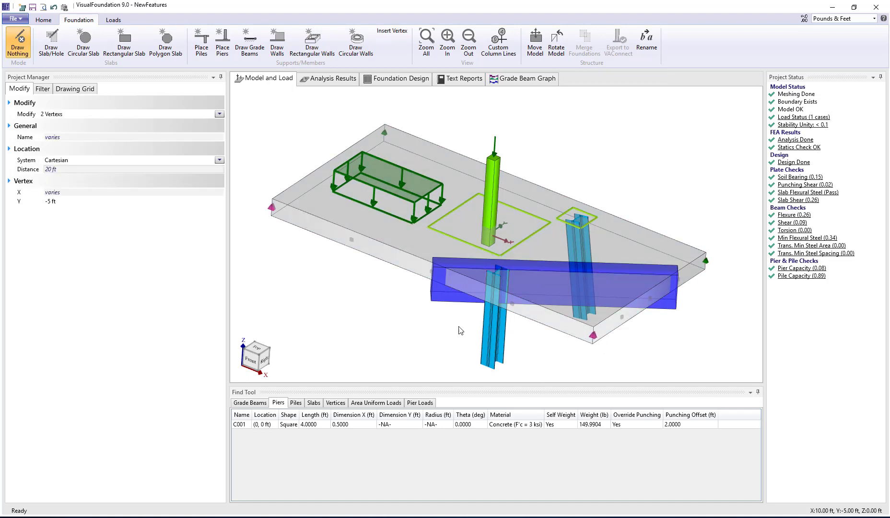
{"action": "right_click", "coordinate": [334, 277]}
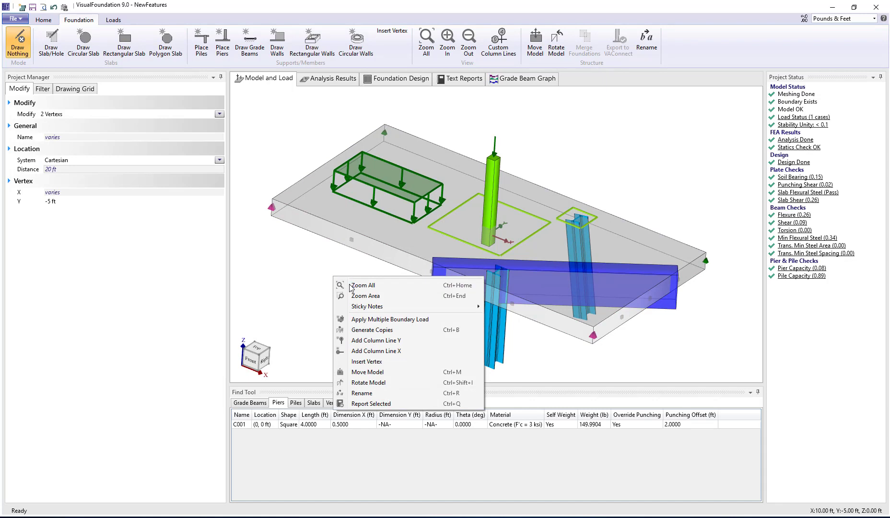
{"action": "left_click", "coordinate": [356, 364]}
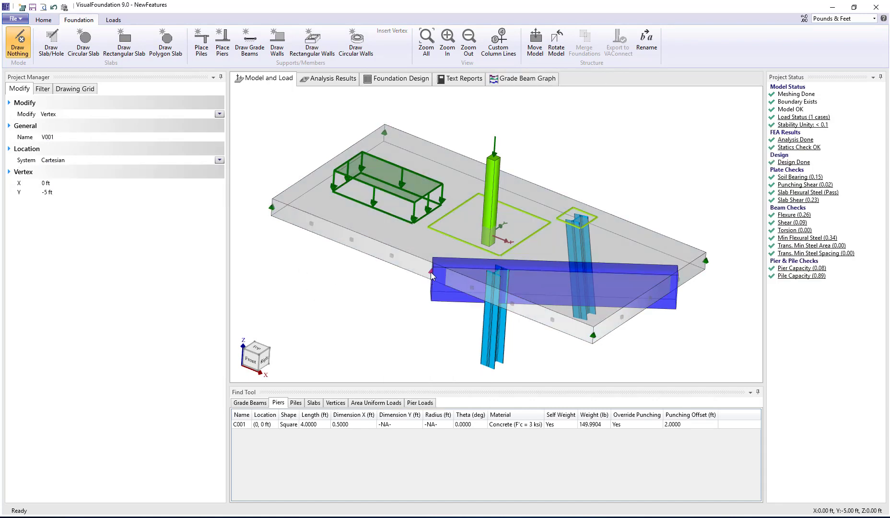
Set the Y coordinate of the slab edge's middle vertex to -6 ft
{"action": "left_click", "coordinate": [430, 271]}
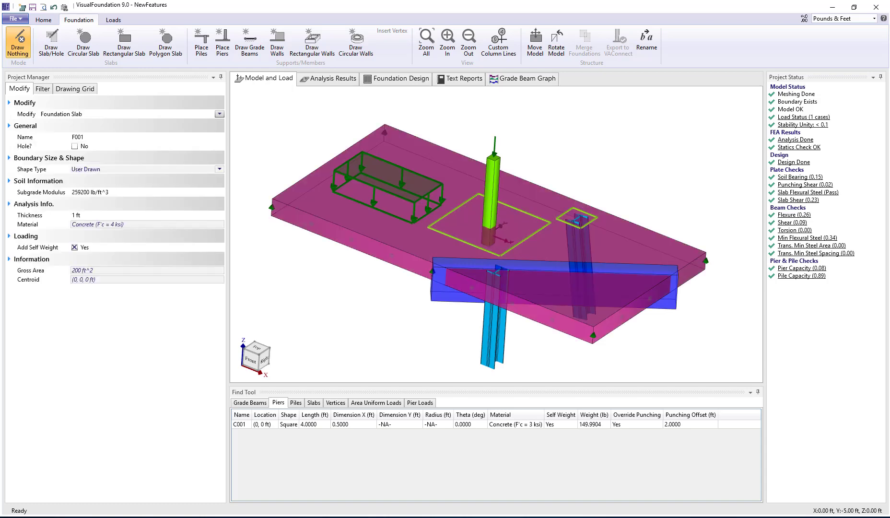
{"action": "left_click", "coordinate": [431, 272]}
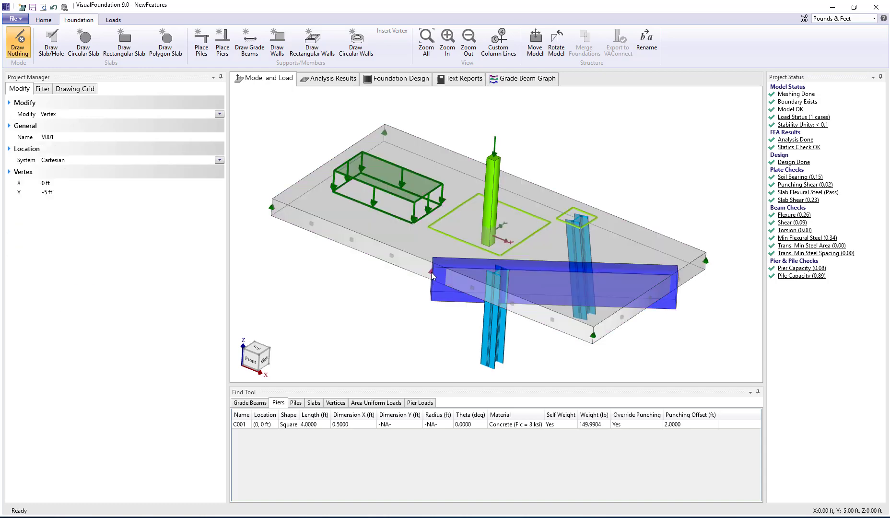
{"action": "double_click", "coordinate": [44, 191]}
{"action": "type", "text": "-0"}
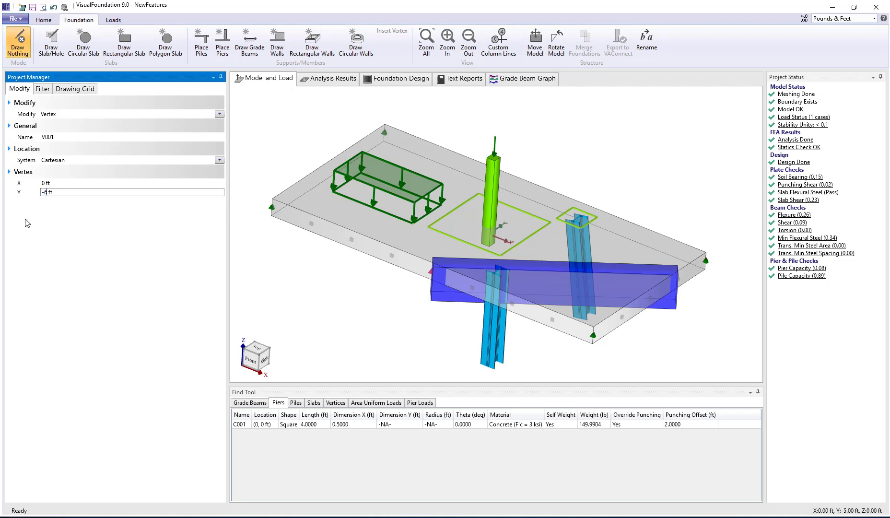
{"action": "key", "text": "Return"}
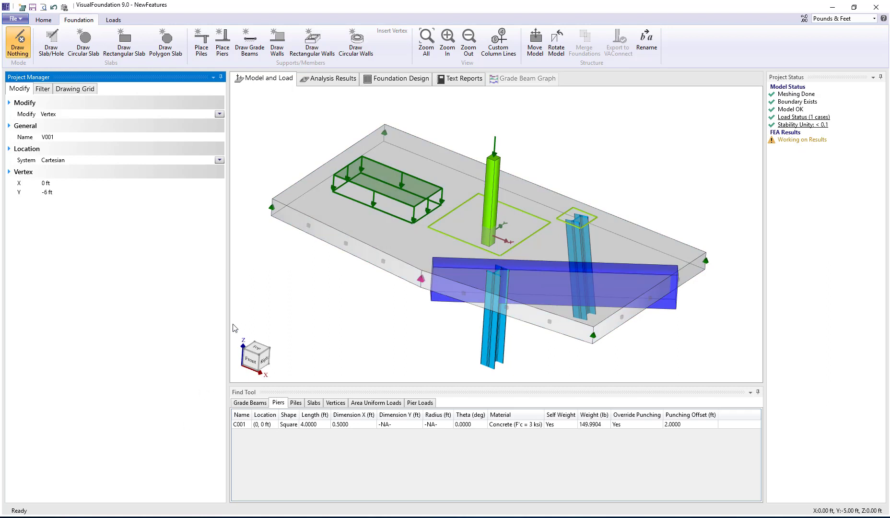